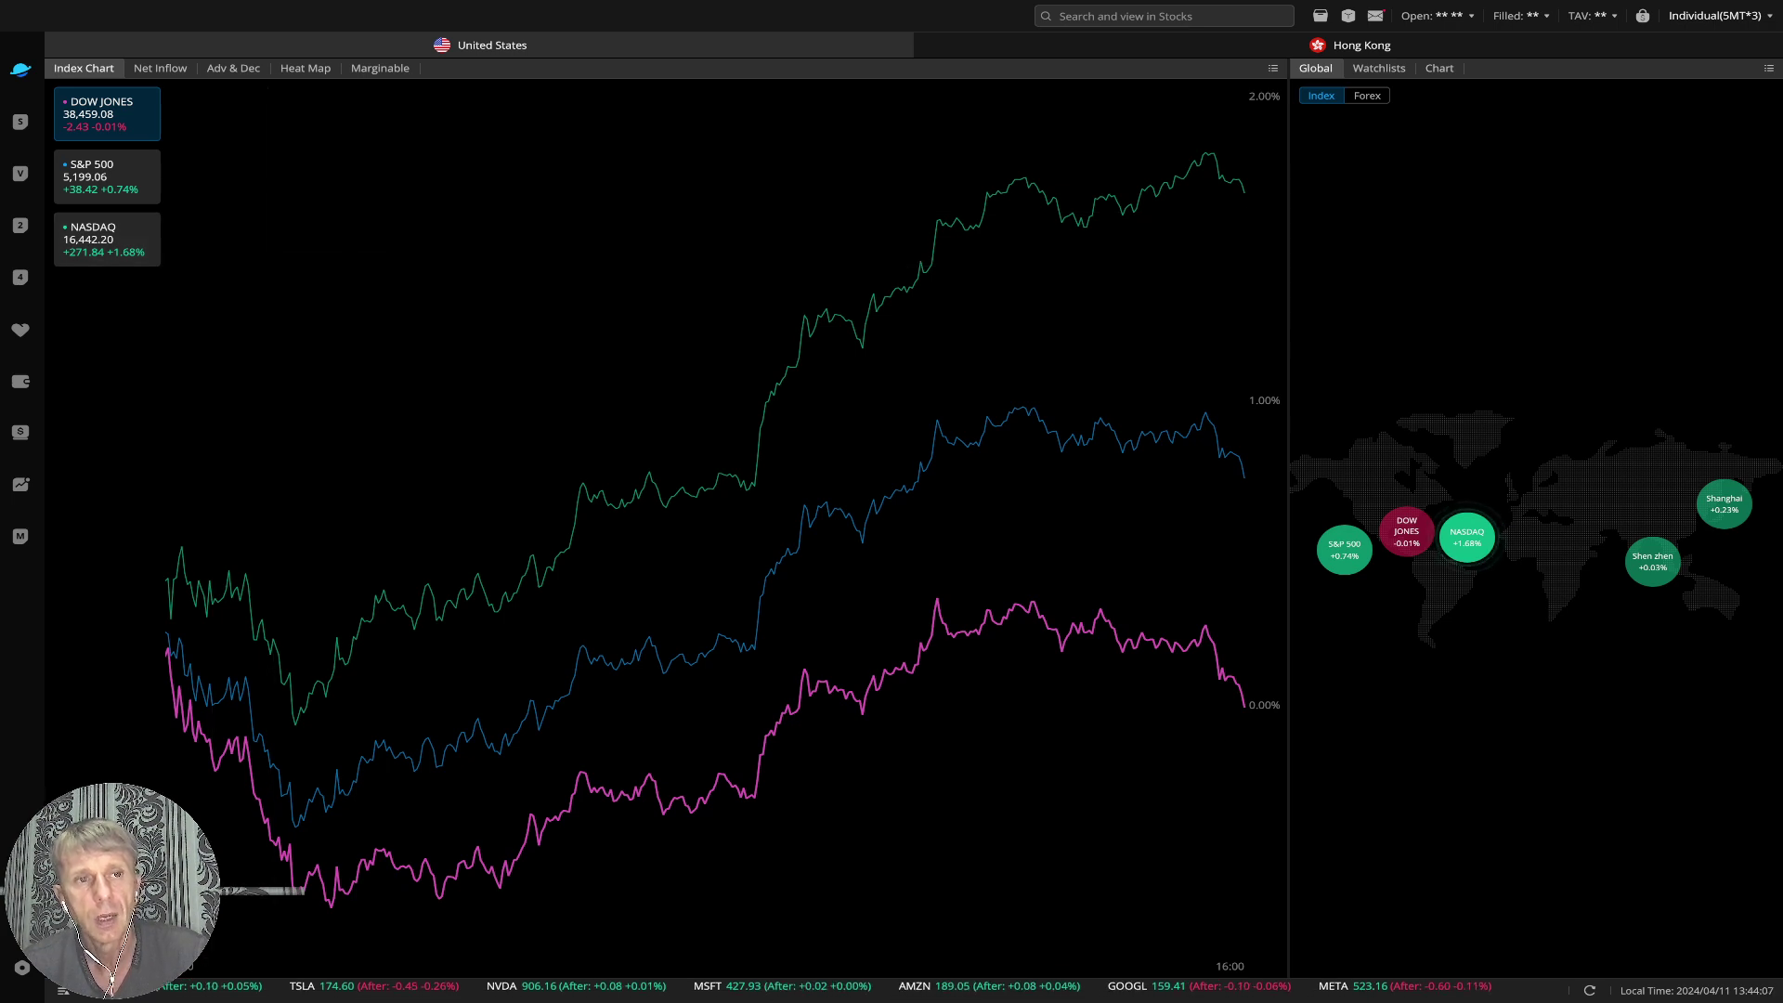
Step: Bring up the DXY daily chart with MACD, RSI and AO panes, scrolled to the latest bars
left_click(20, 122)
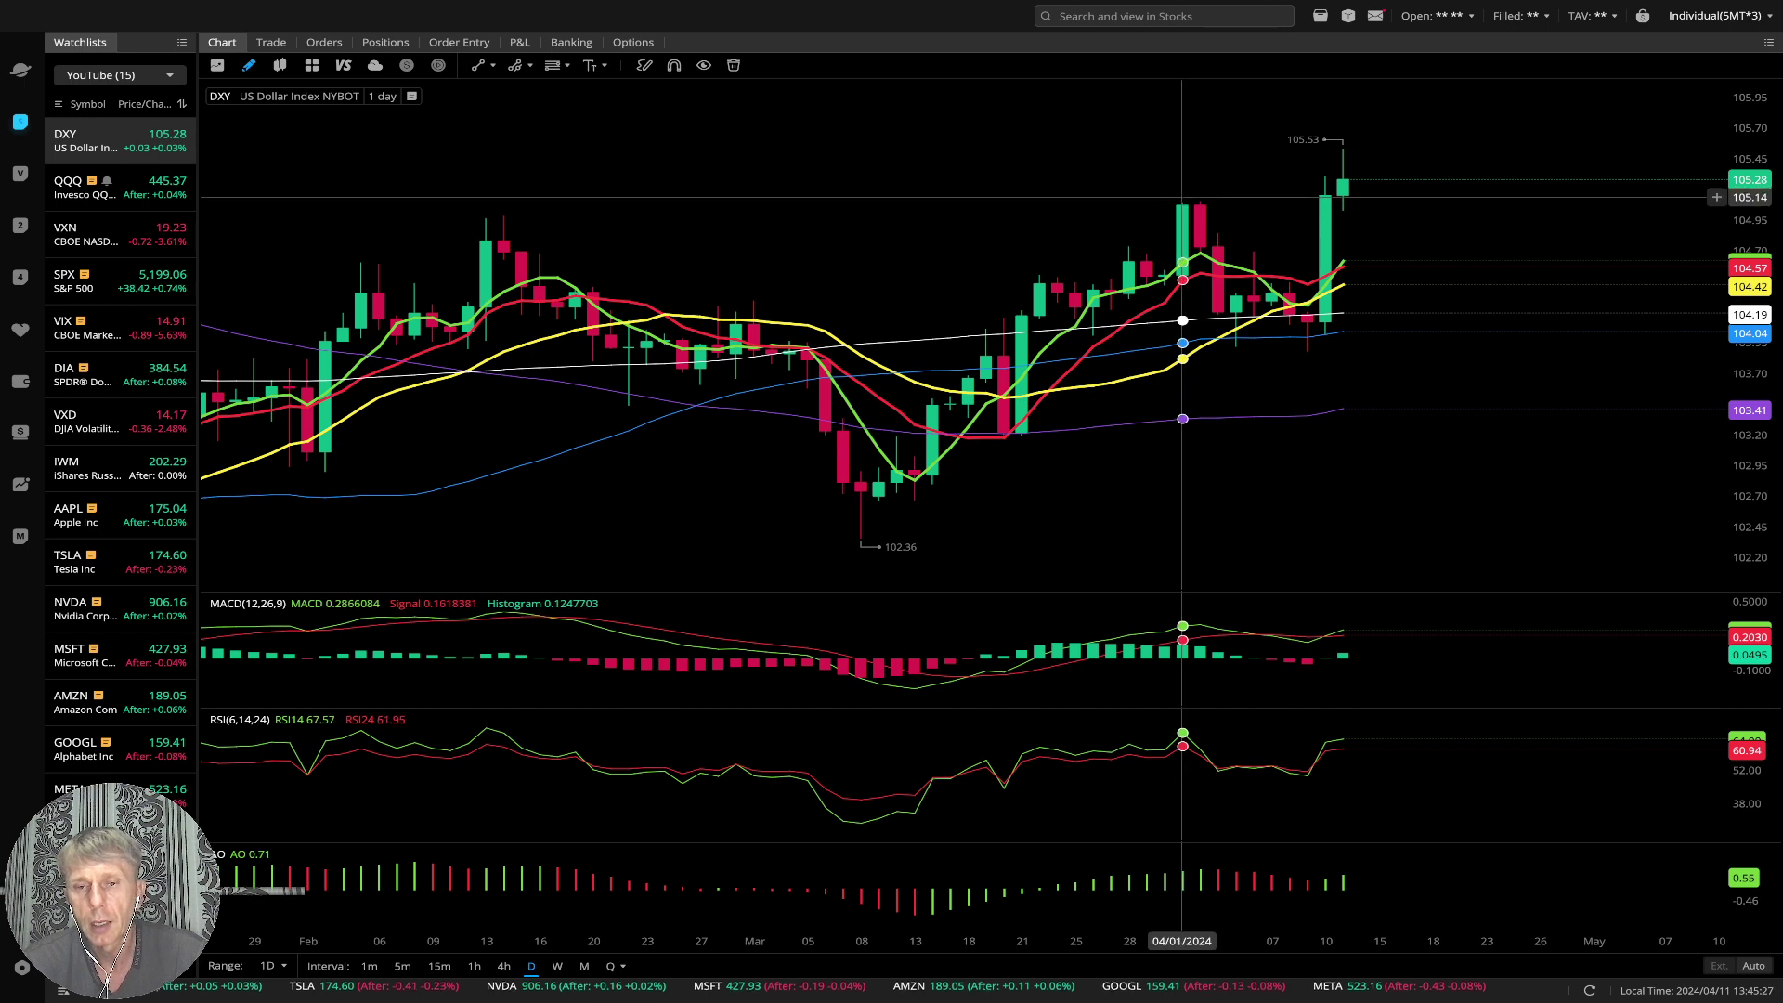
scroll(1272, 117, "right", 2)
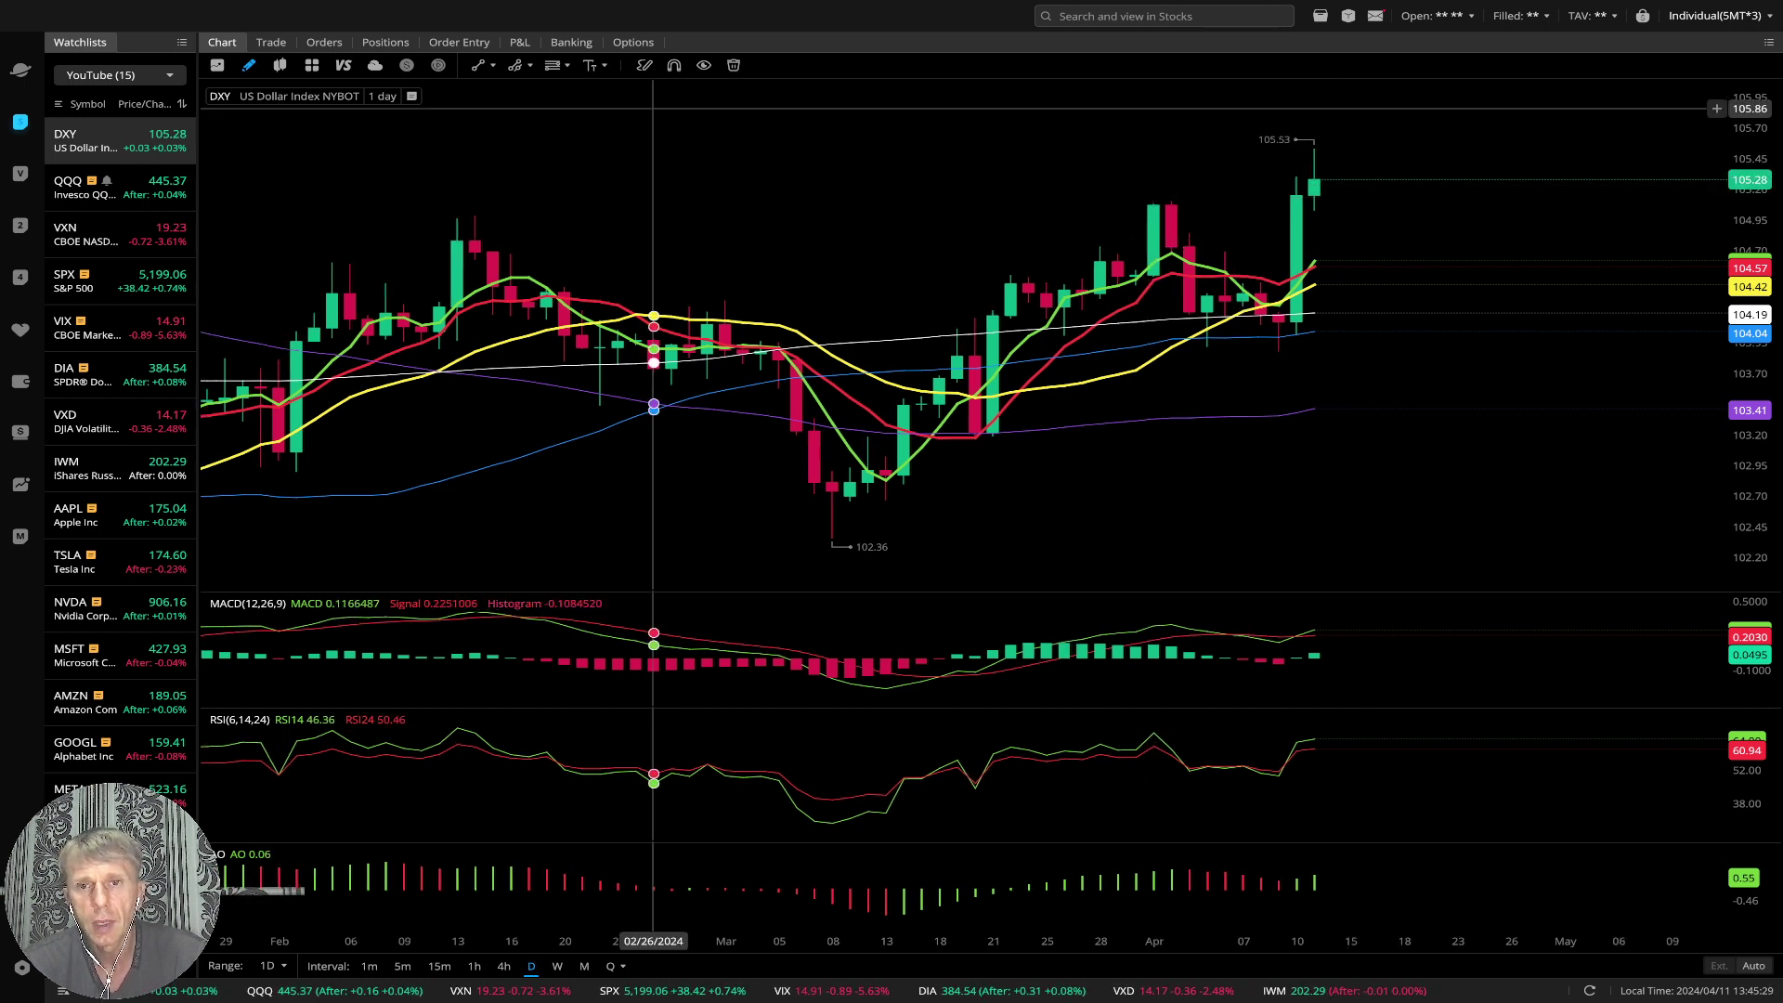
Step: Draw a rising trendline from the early-April DXY high to 105.53, plus falling lines across the MACD, RSI and AO peaks
left_click(1136, 199)
left_click(1360, 130)
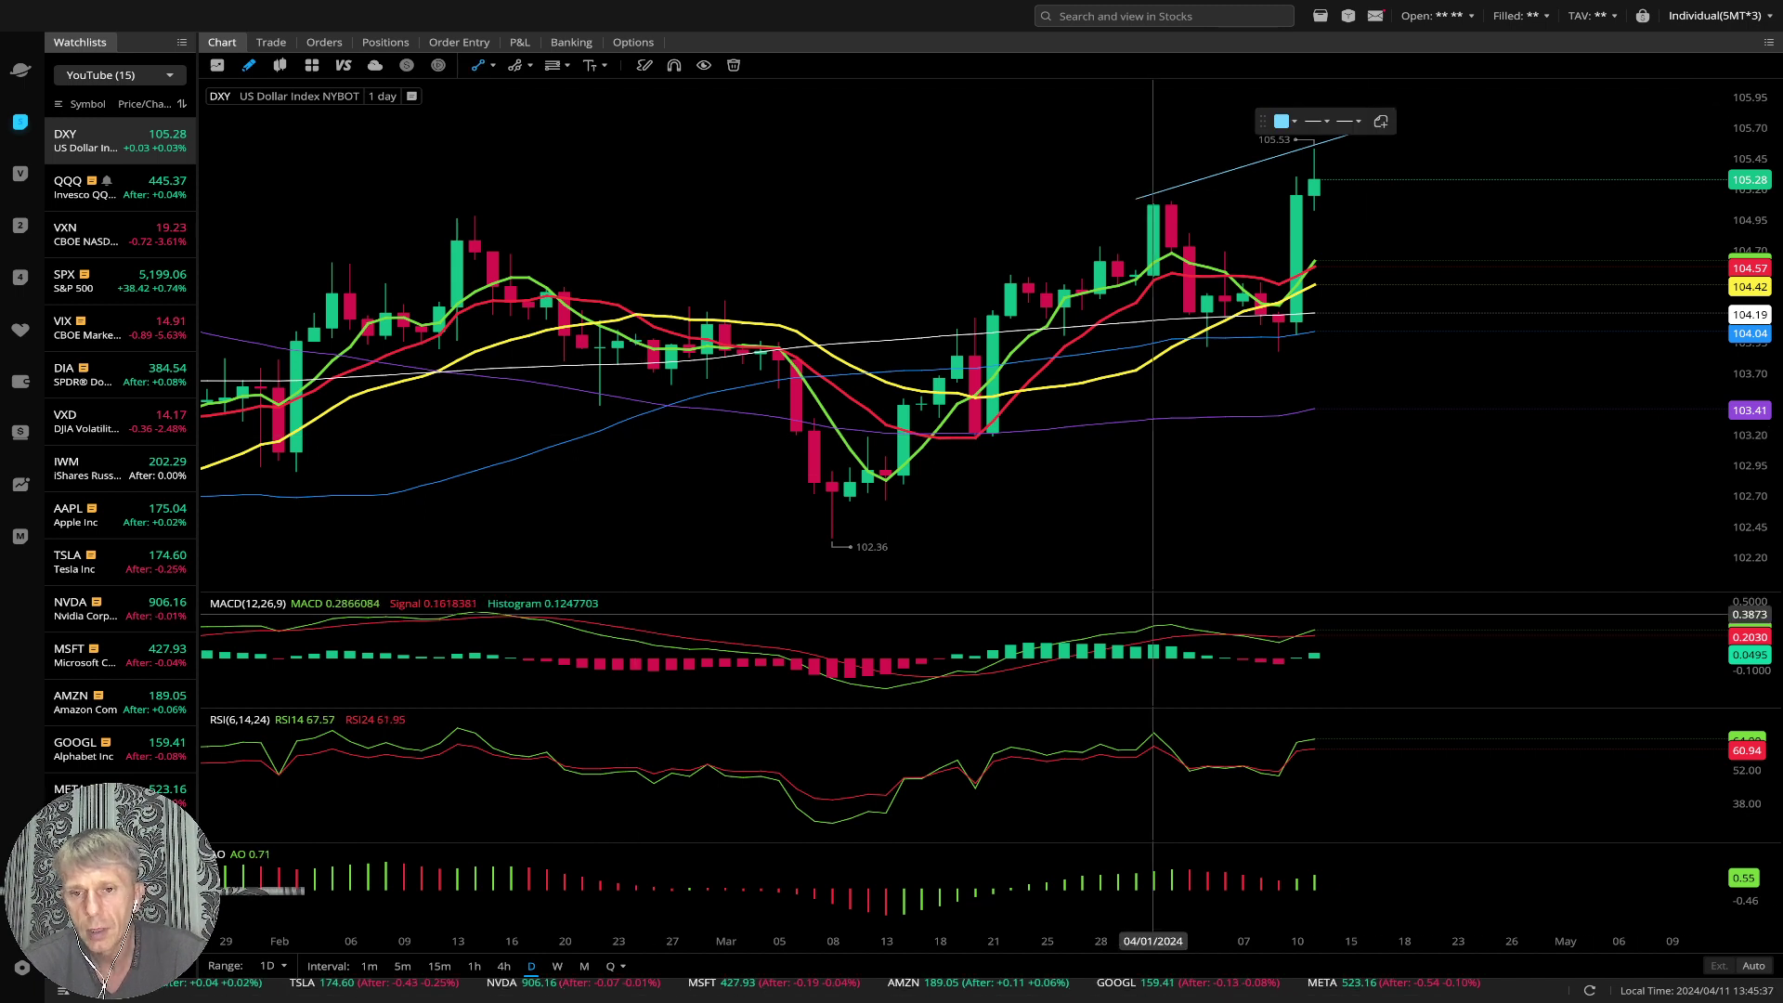
left_click(1153, 614)
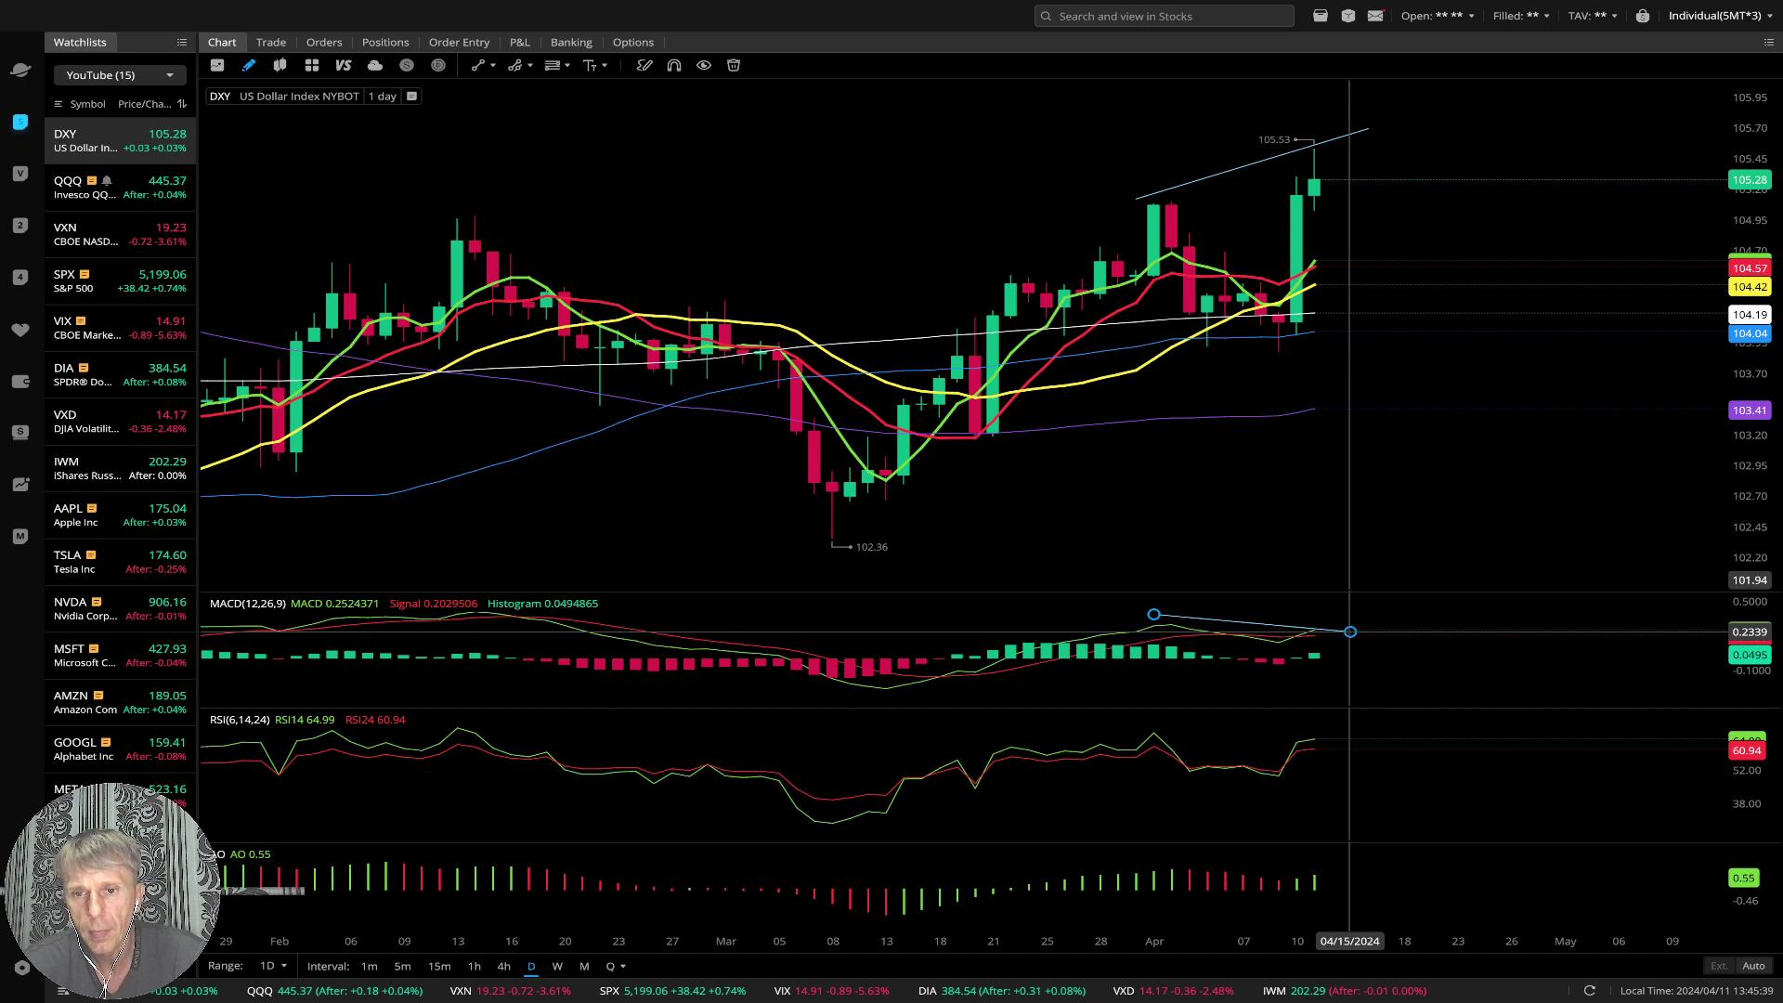
left_click_drag(1153, 614, 1153, 621)
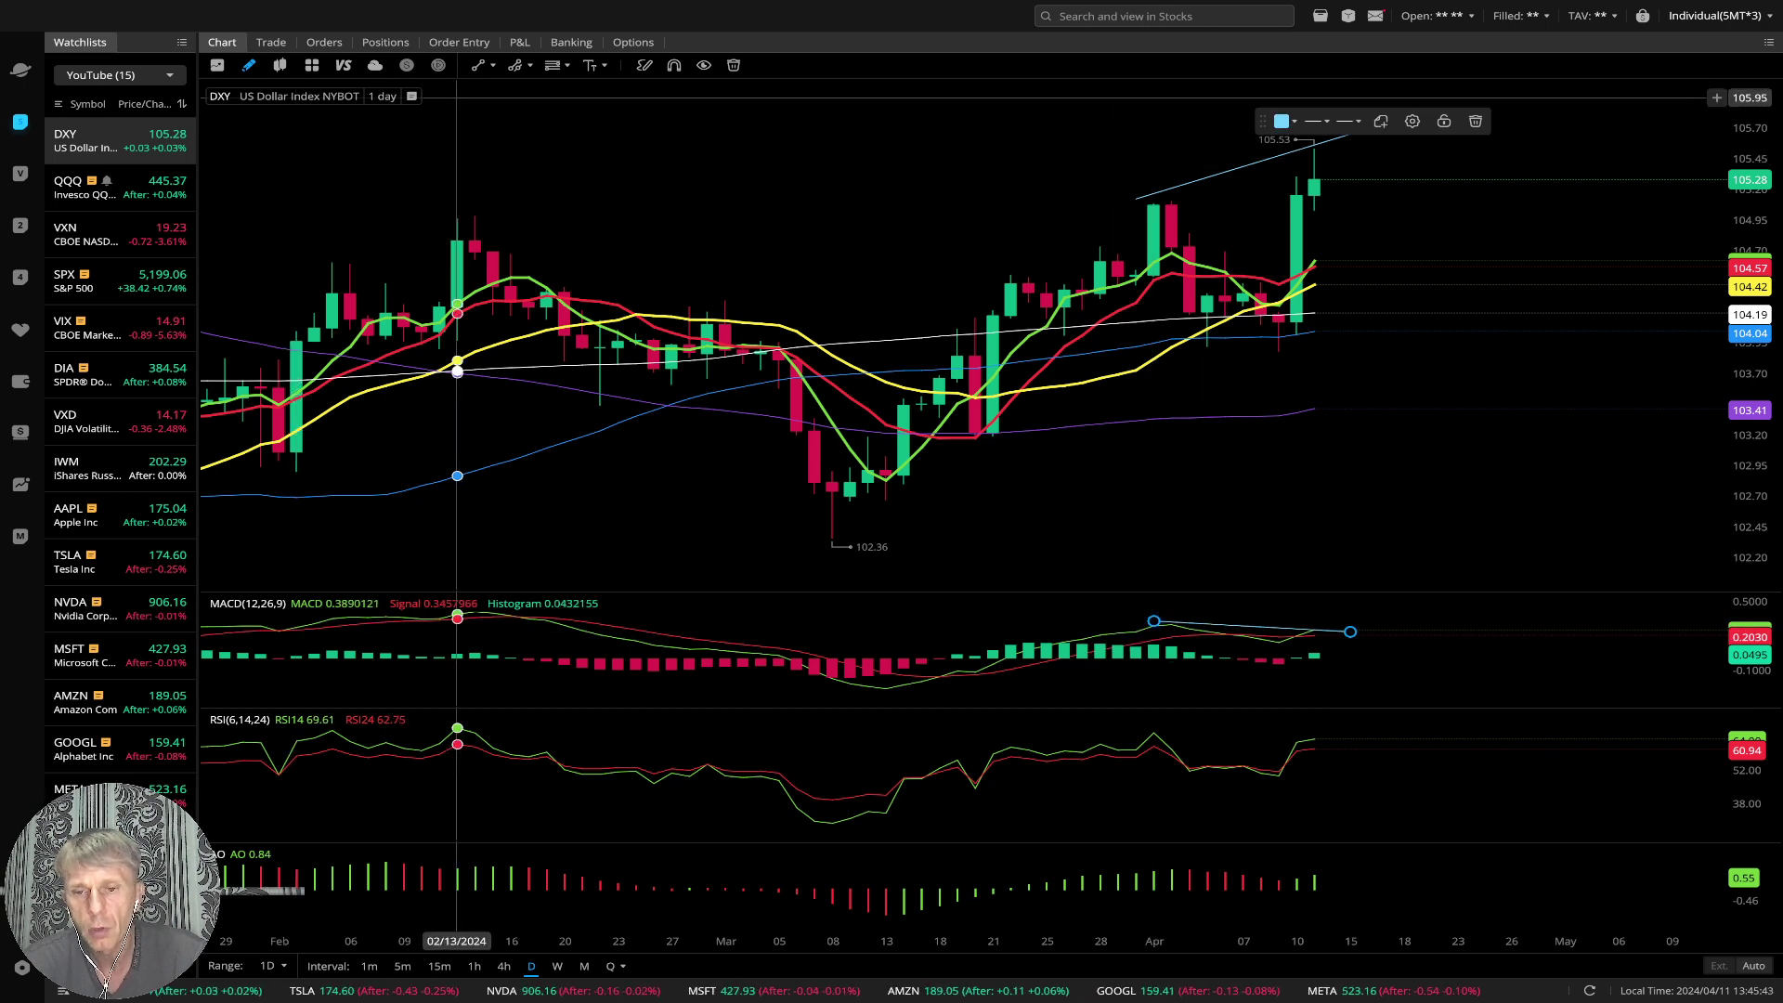
left_click(477, 65)
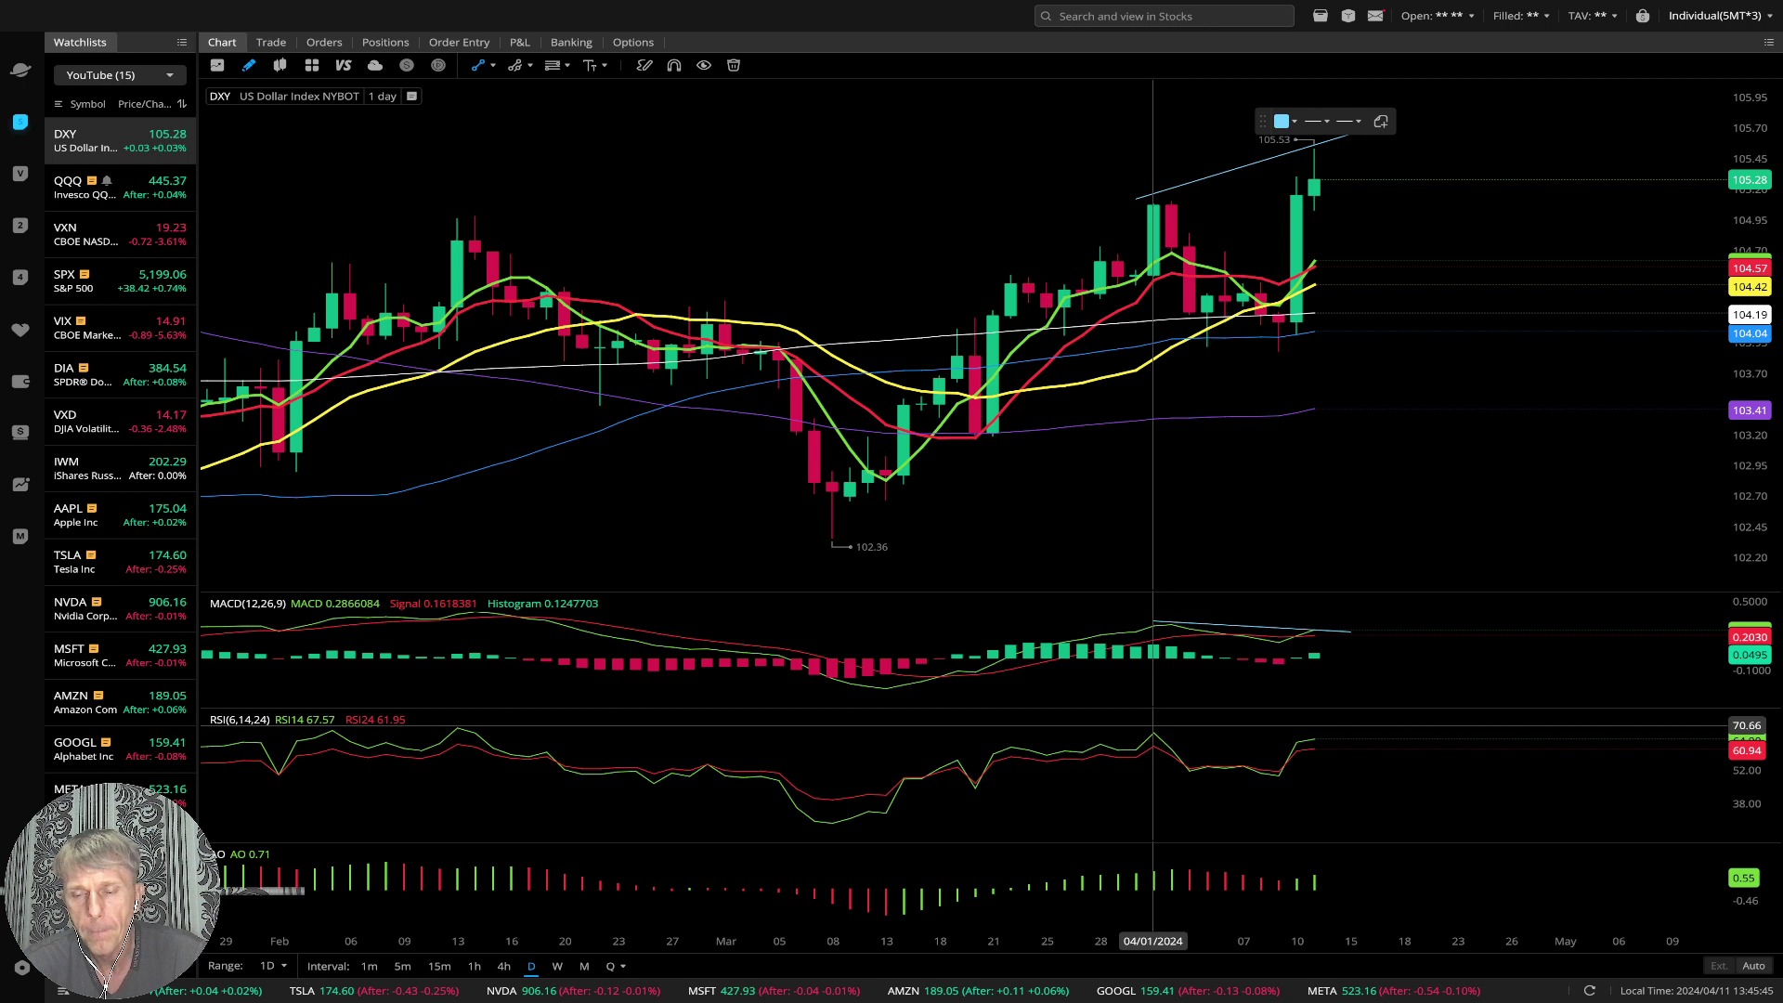
left_click_drag(1153, 729, 1350, 740)
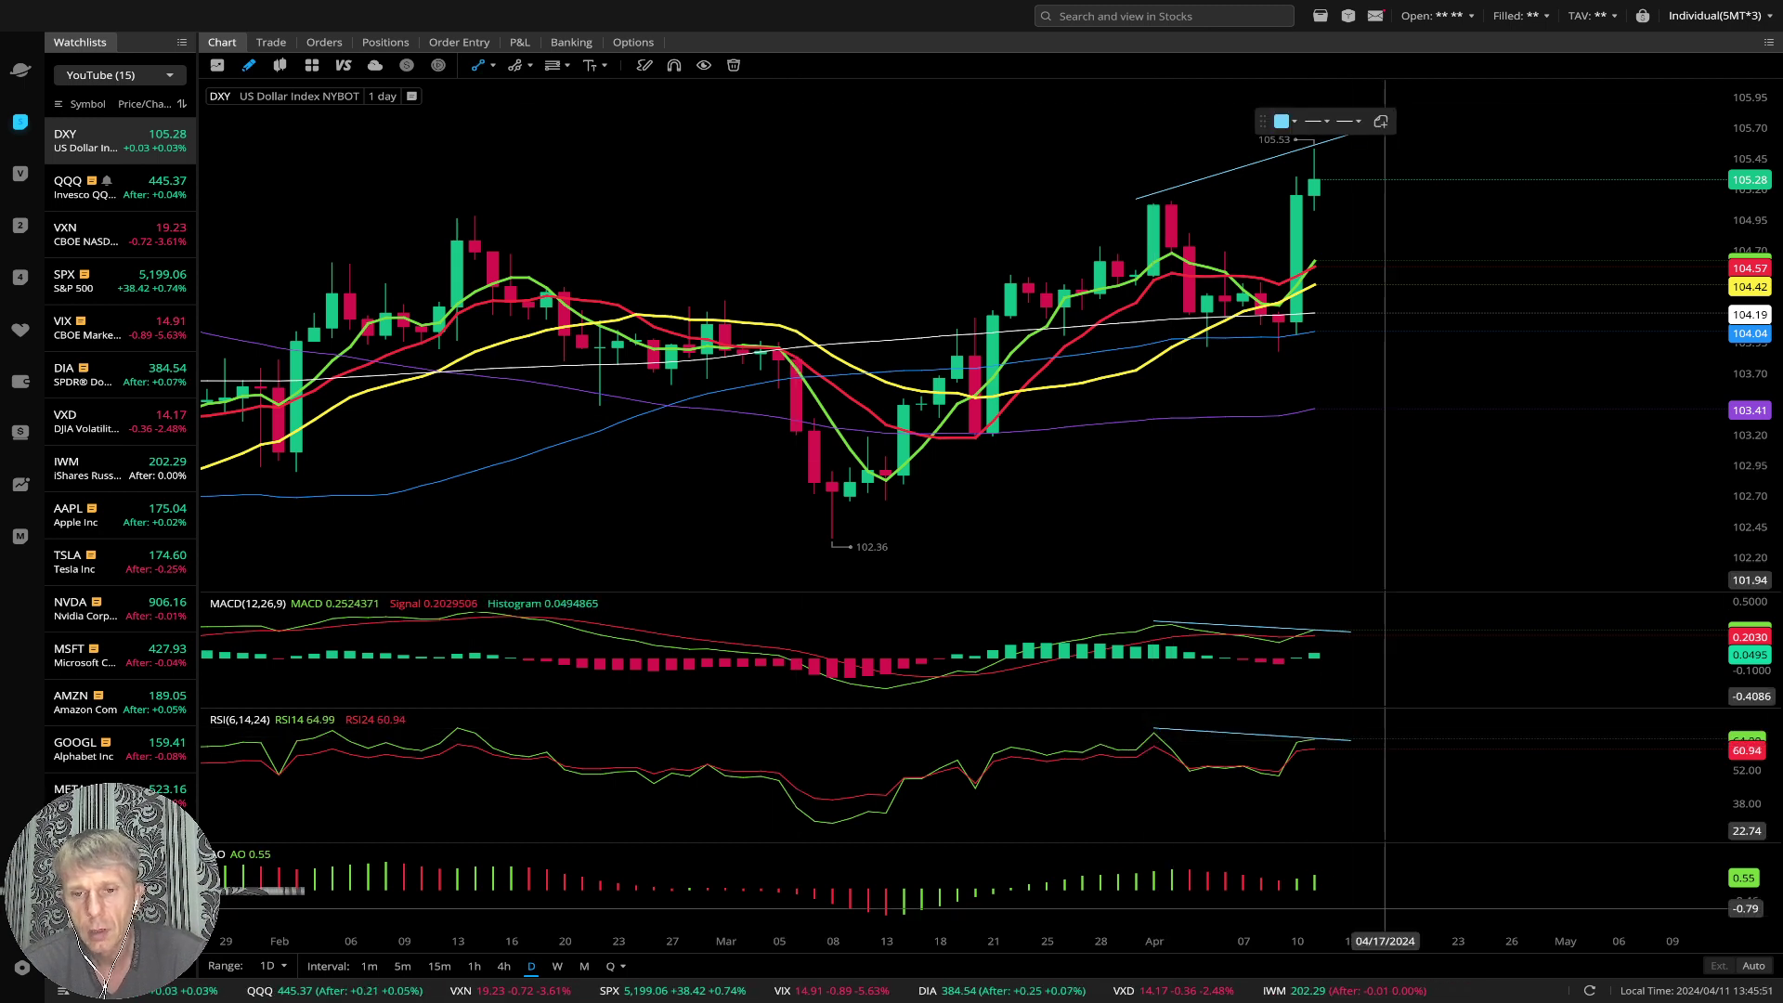
left_click_drag(1171, 865, 1331, 874)
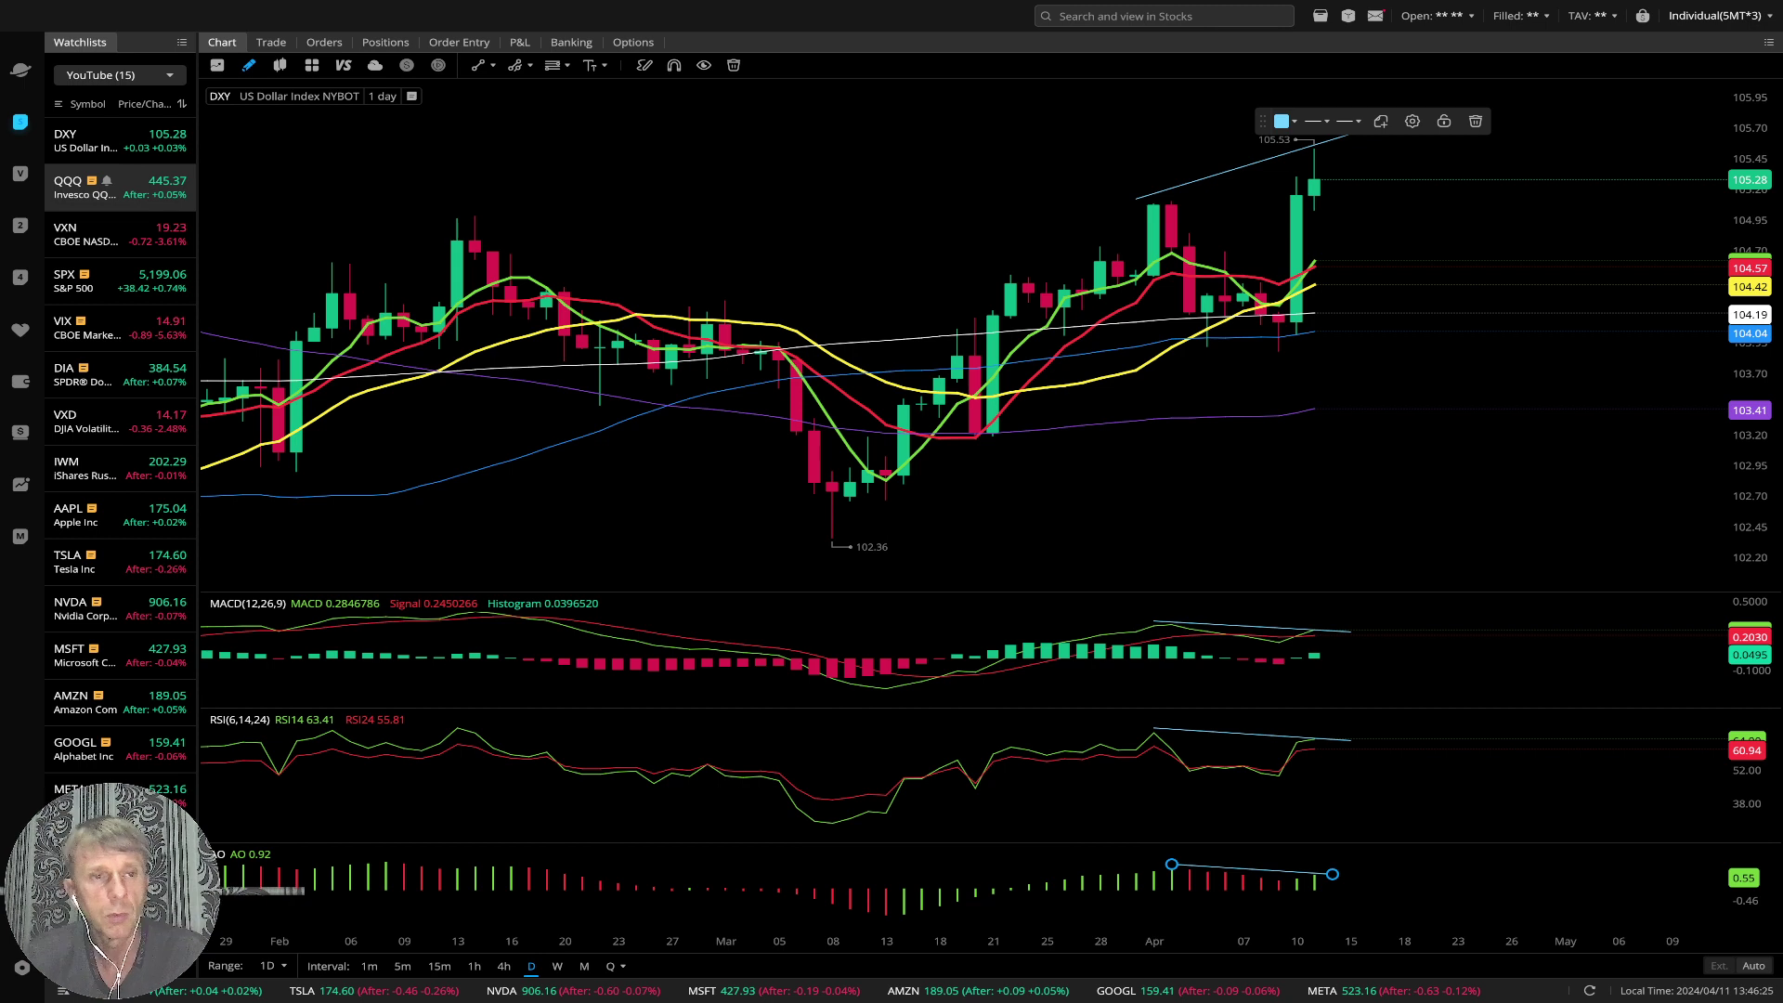
Step: Switch the chart to QQQ's daily view with its channel and divergence lines
left_click(120, 186)
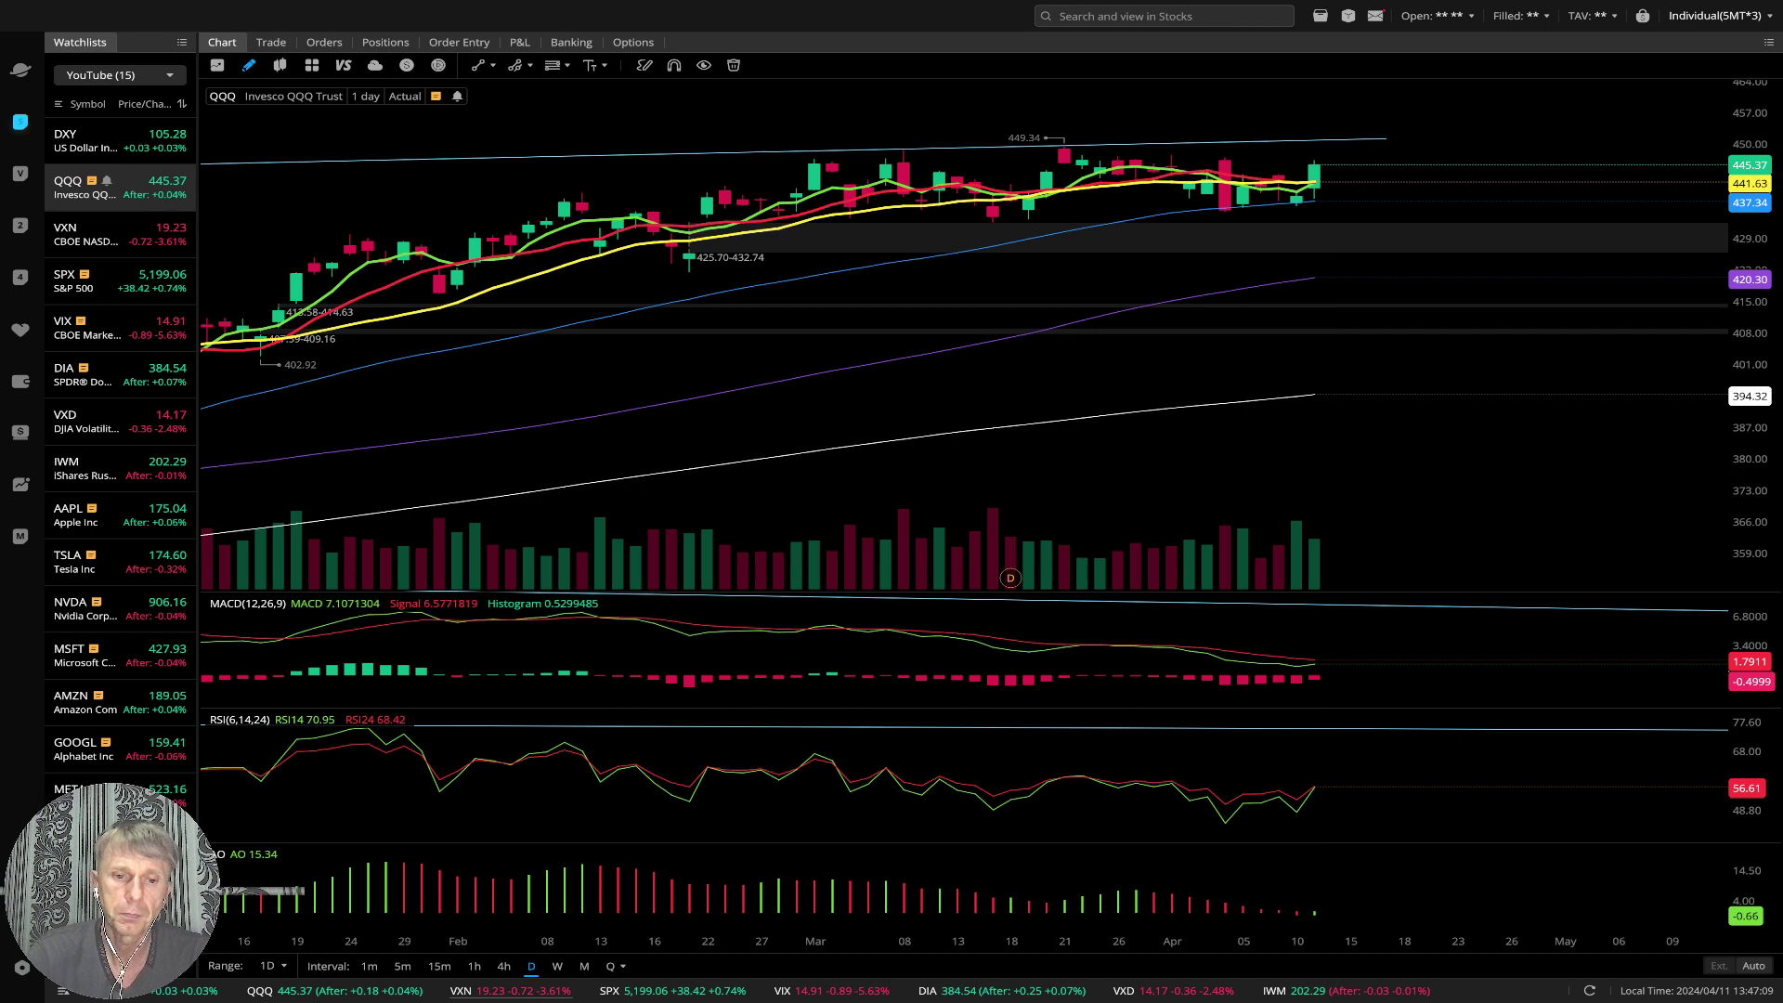
Step: View QQQ on 4-hour and then hourly candles, then load the VXN chart
left_click(503, 966)
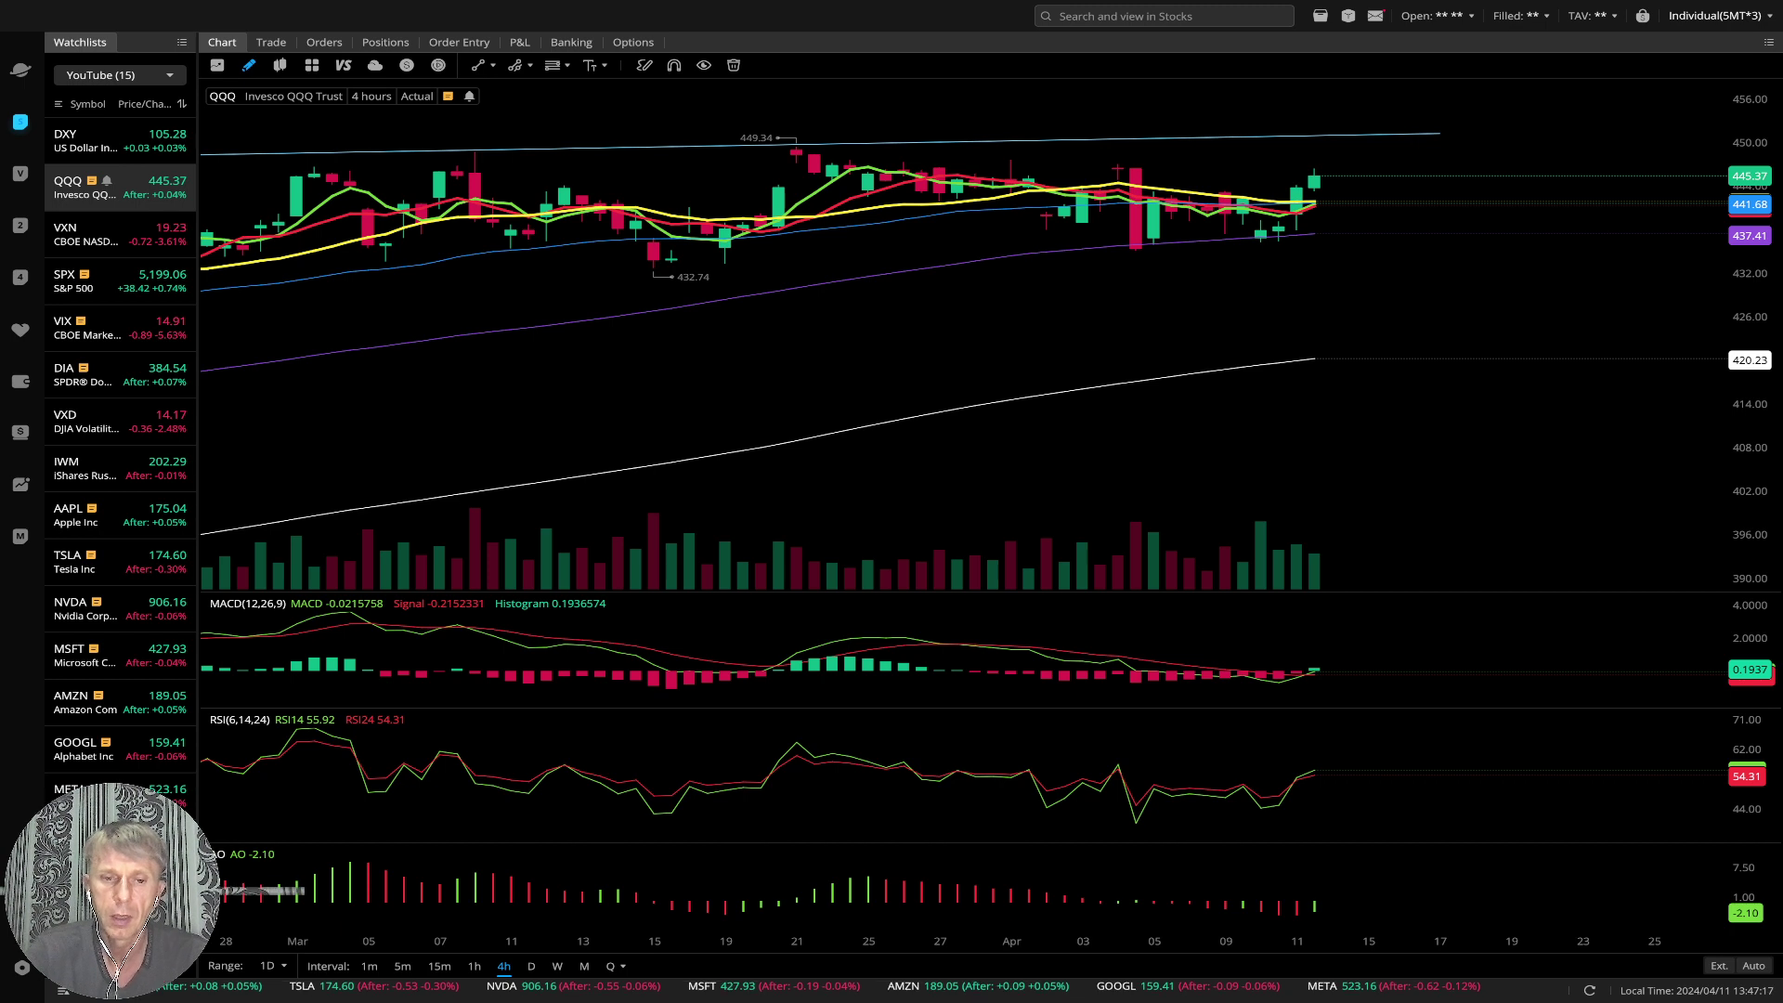
left_click(474, 966)
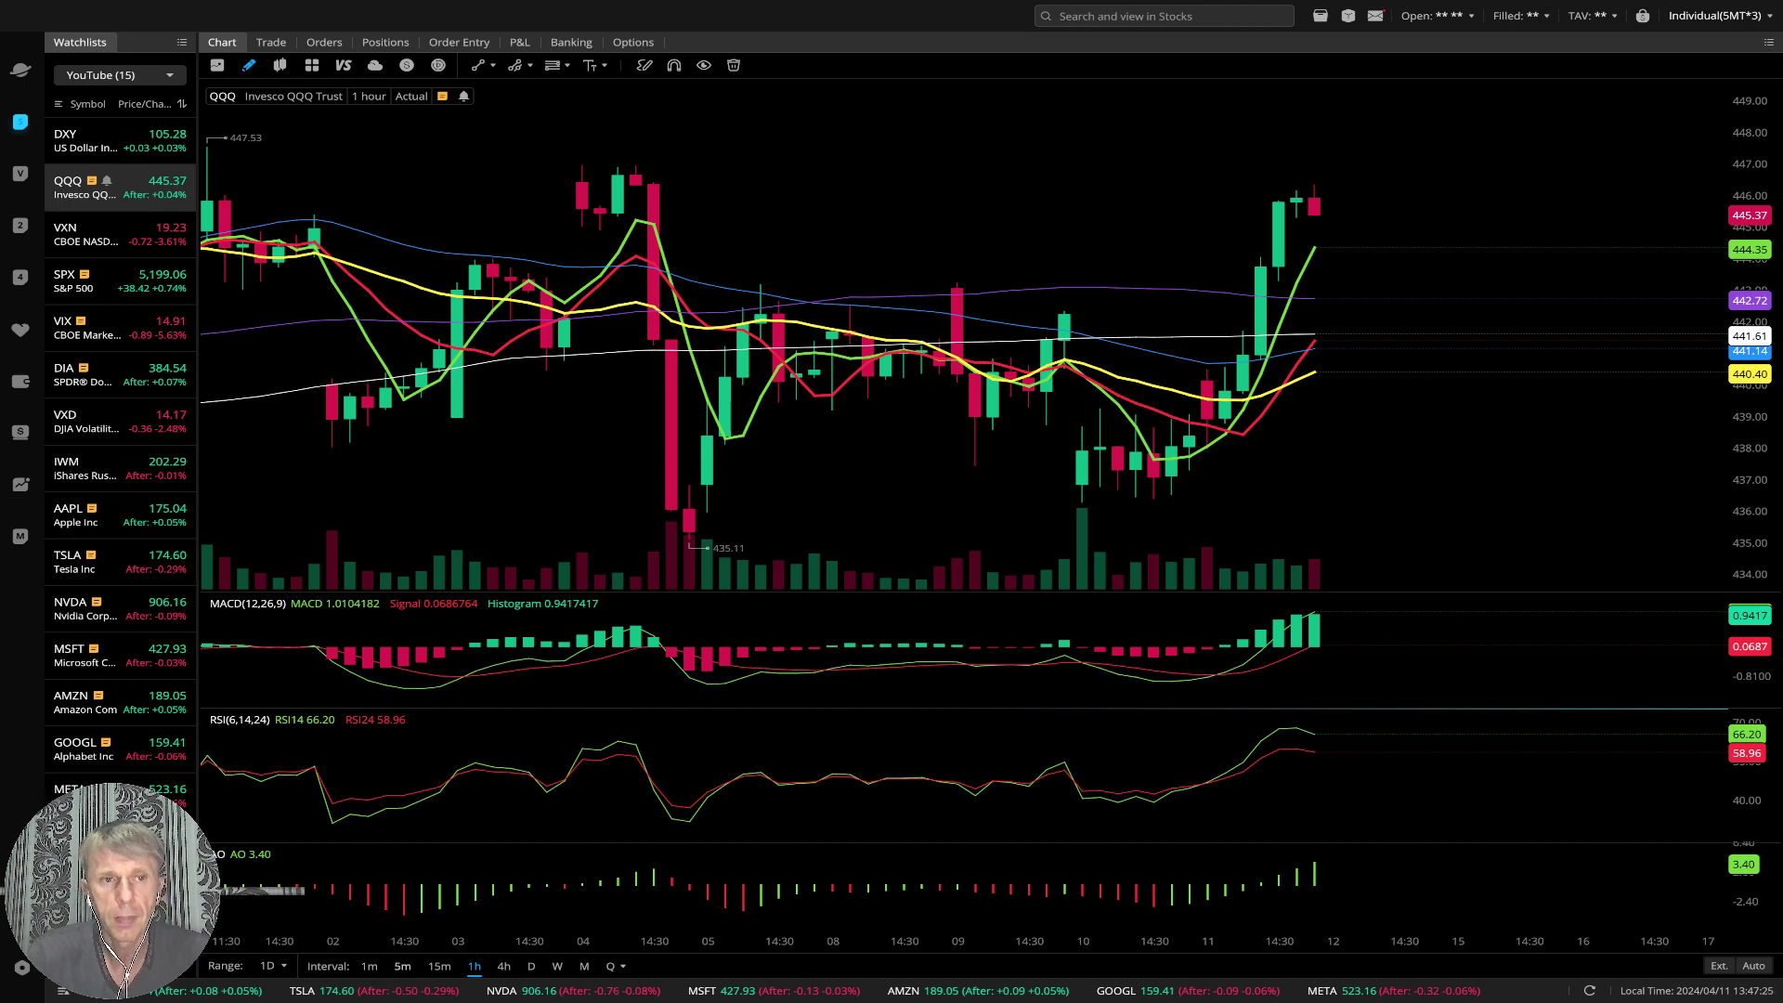
left_click(121, 234)
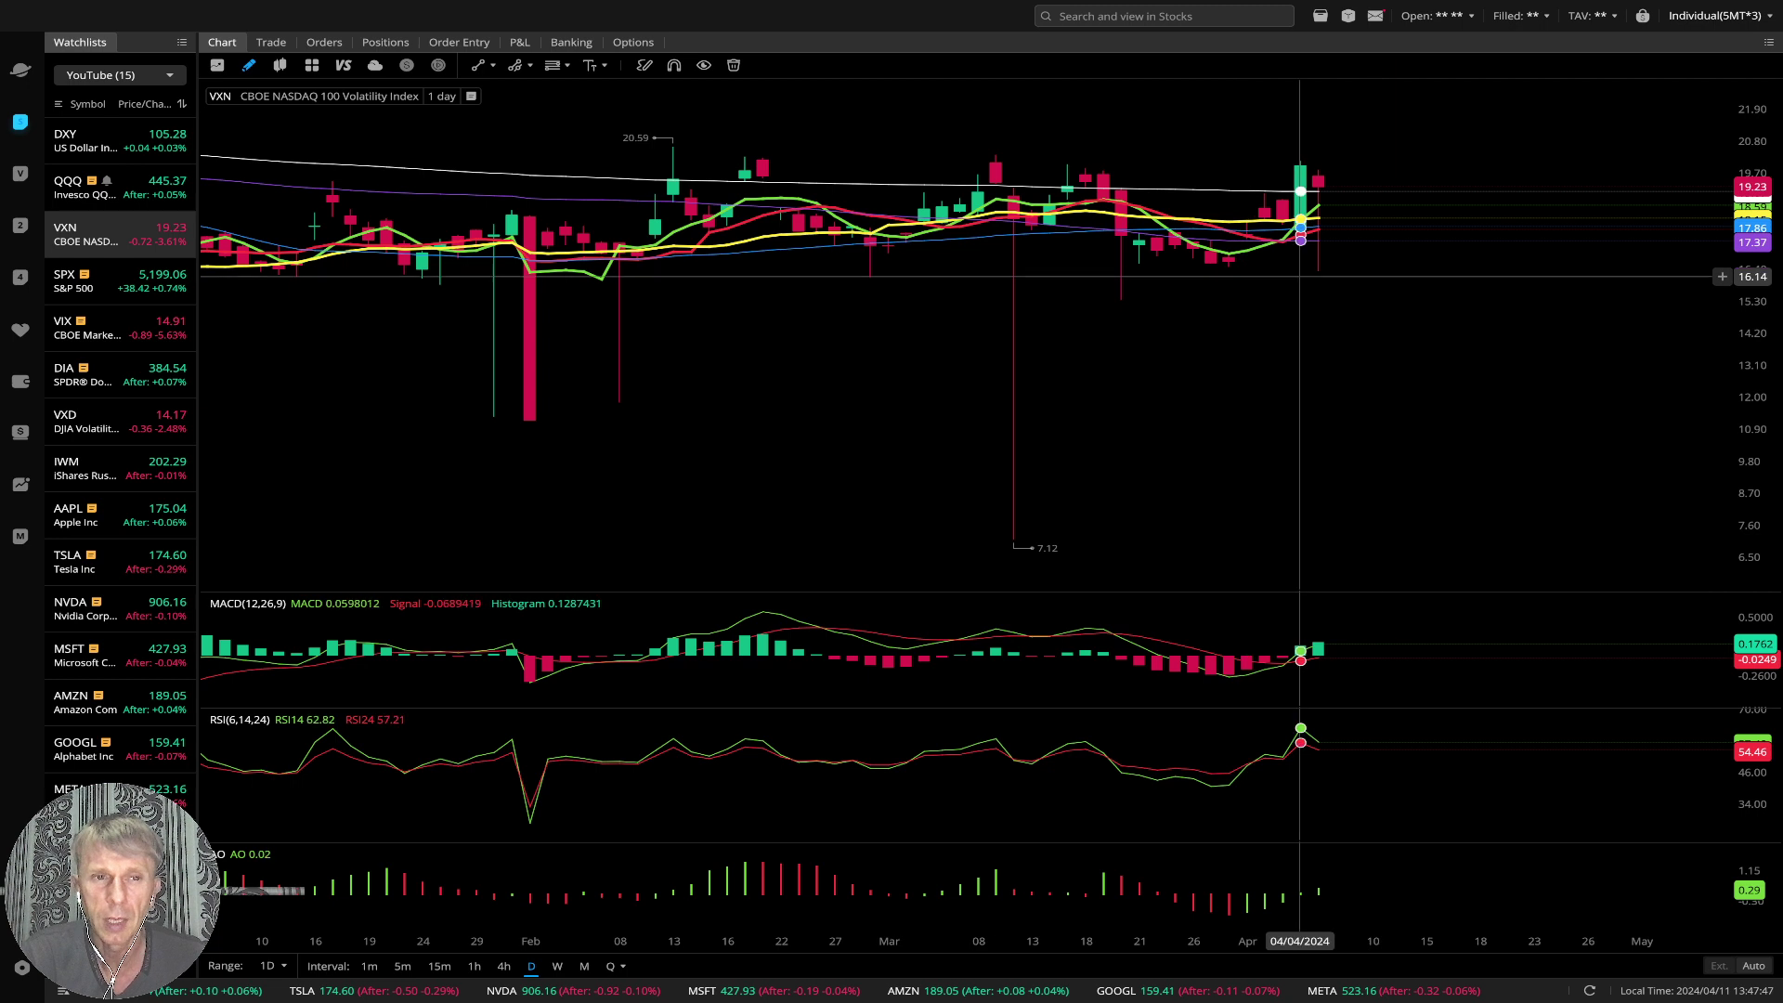
Step: Load the daily S&P 500 (SPX) chart at 5,199.06 with its channel and divergence lines
left_click(121, 281)
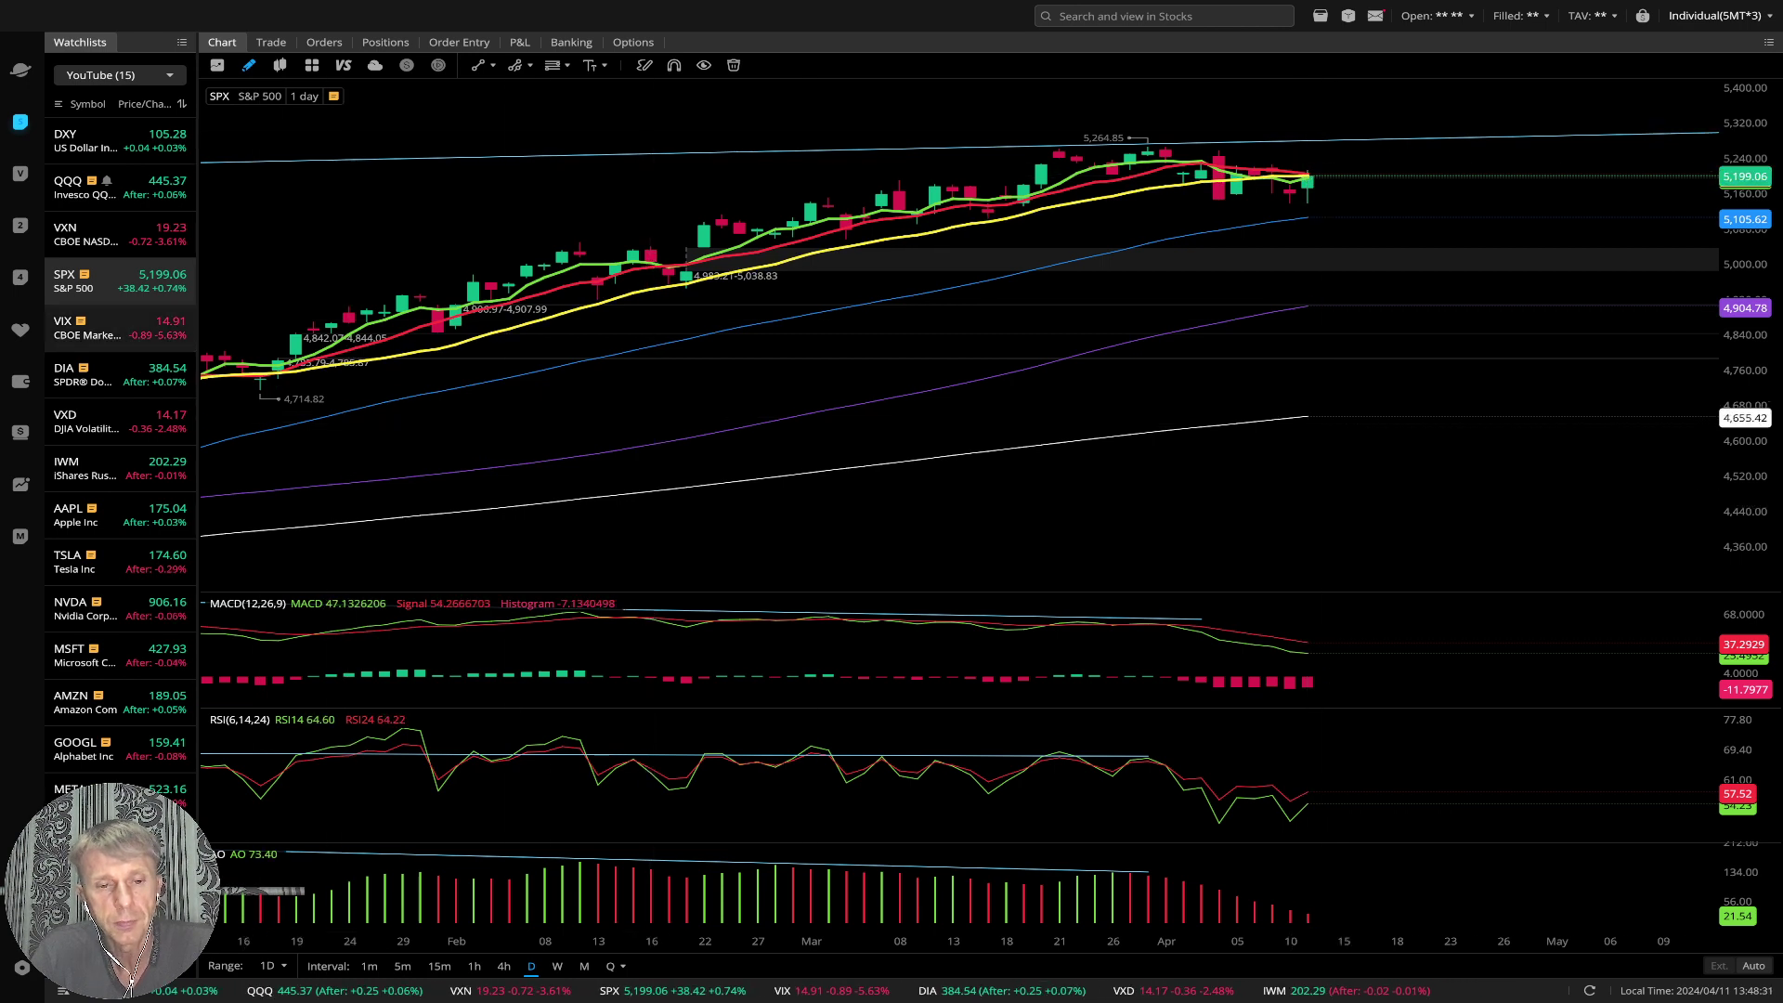
Step: Return from VIX to SPX and view it on 4-hour, then hourly candles
left_click(121, 327)
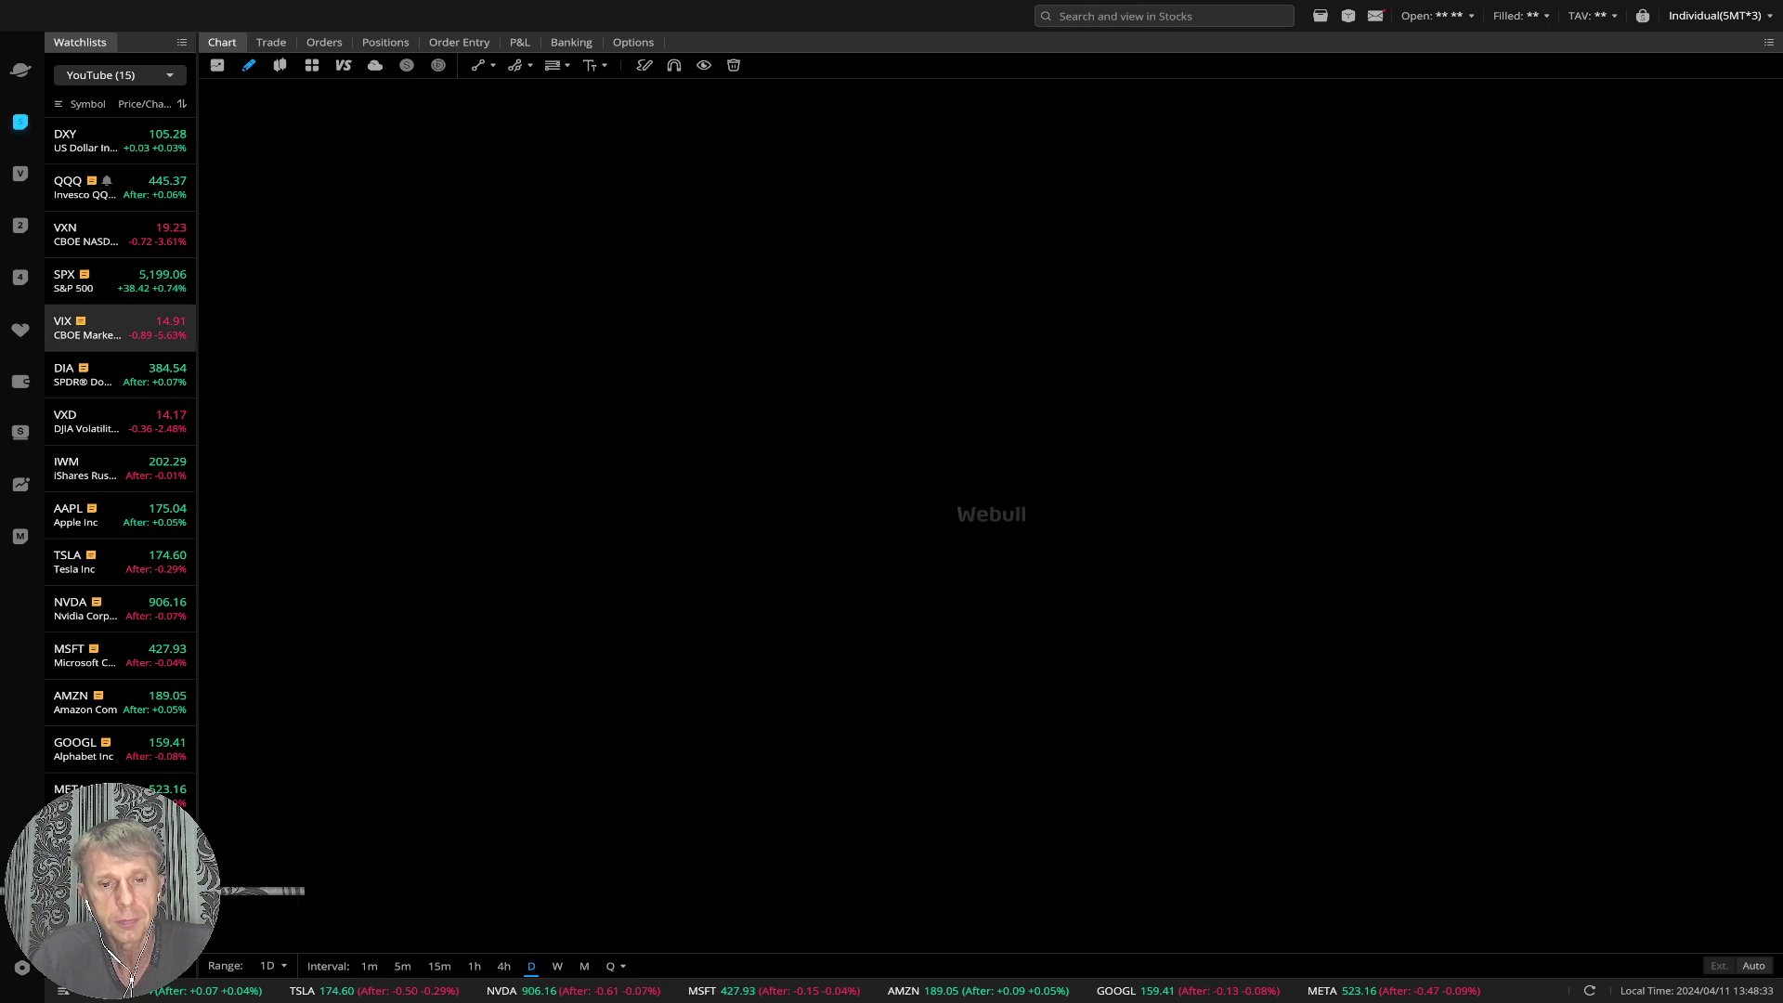
left_click(121, 280)
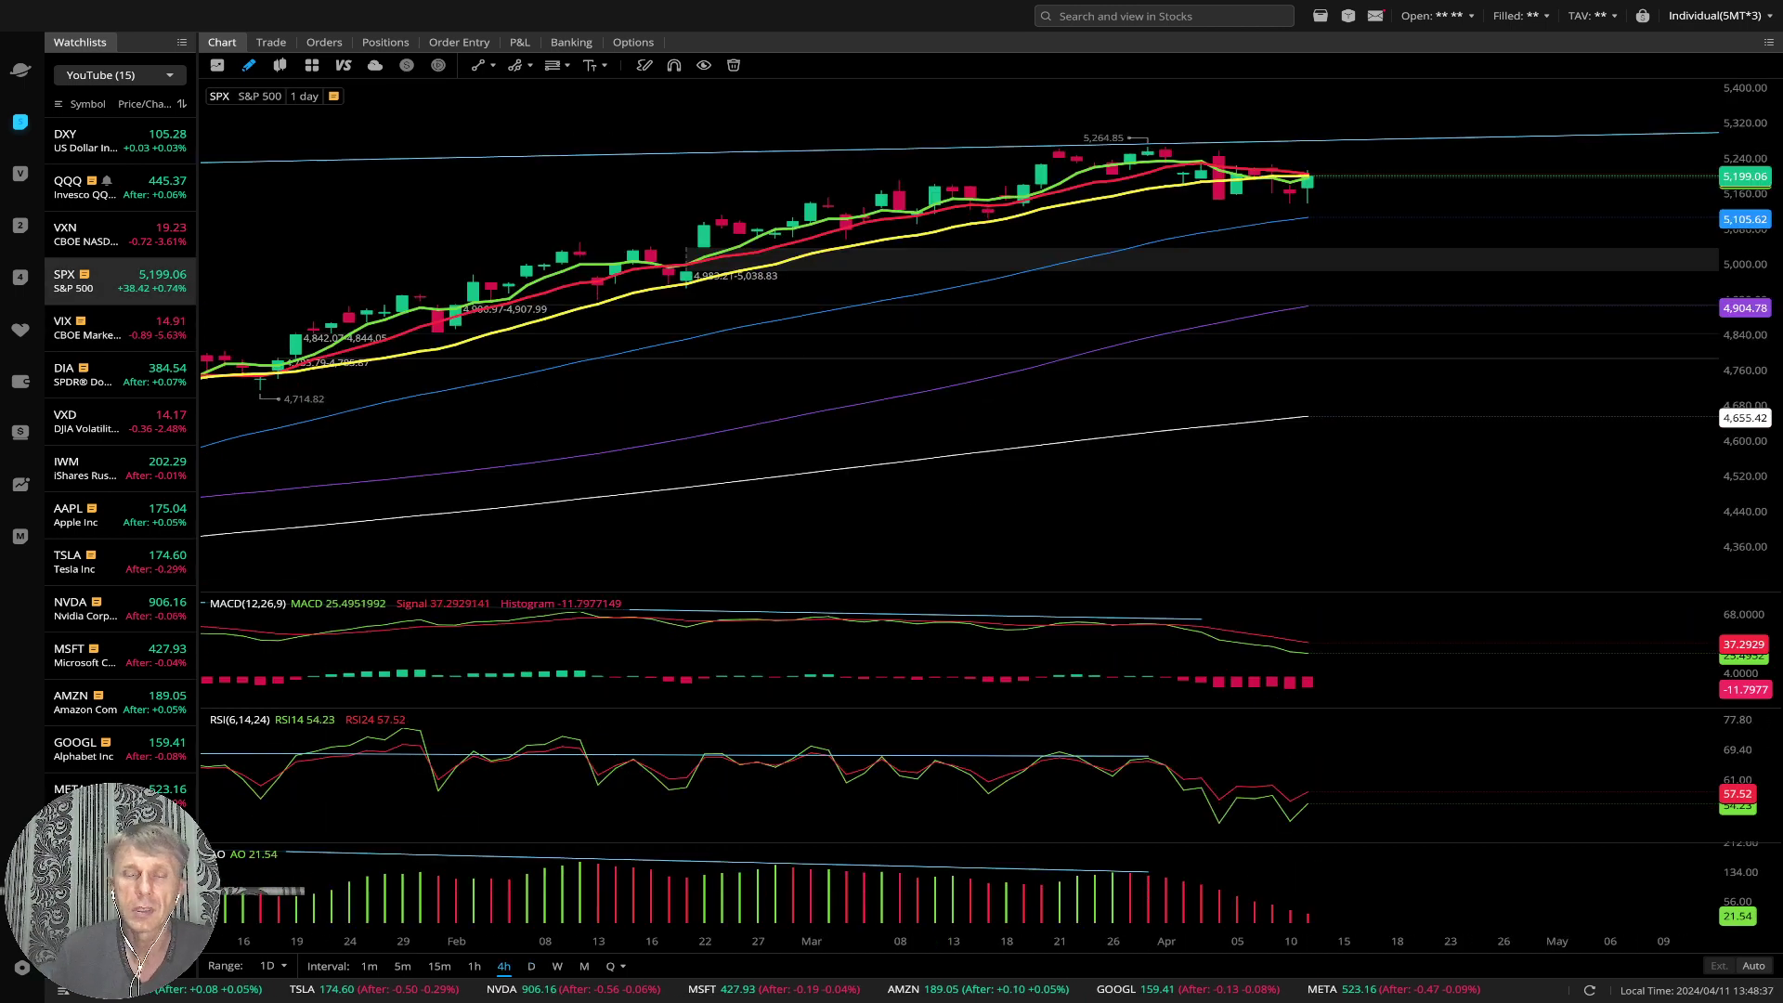
left_click(503, 965)
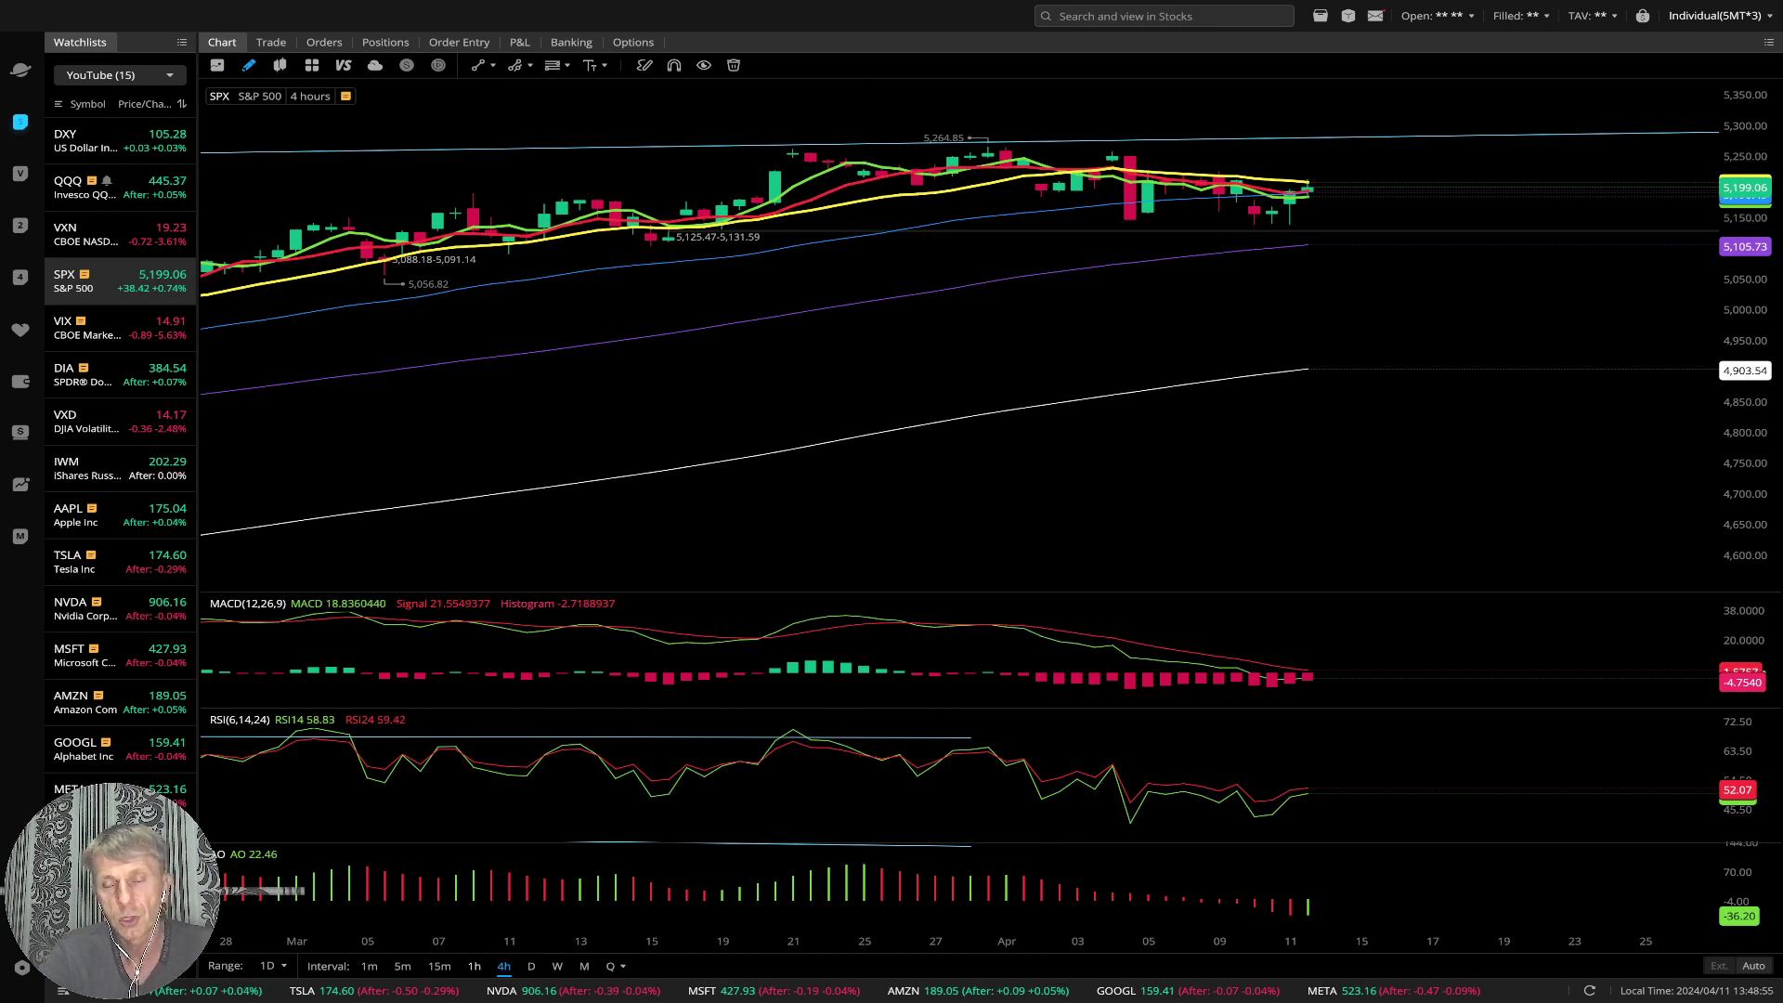
left_click(474, 966)
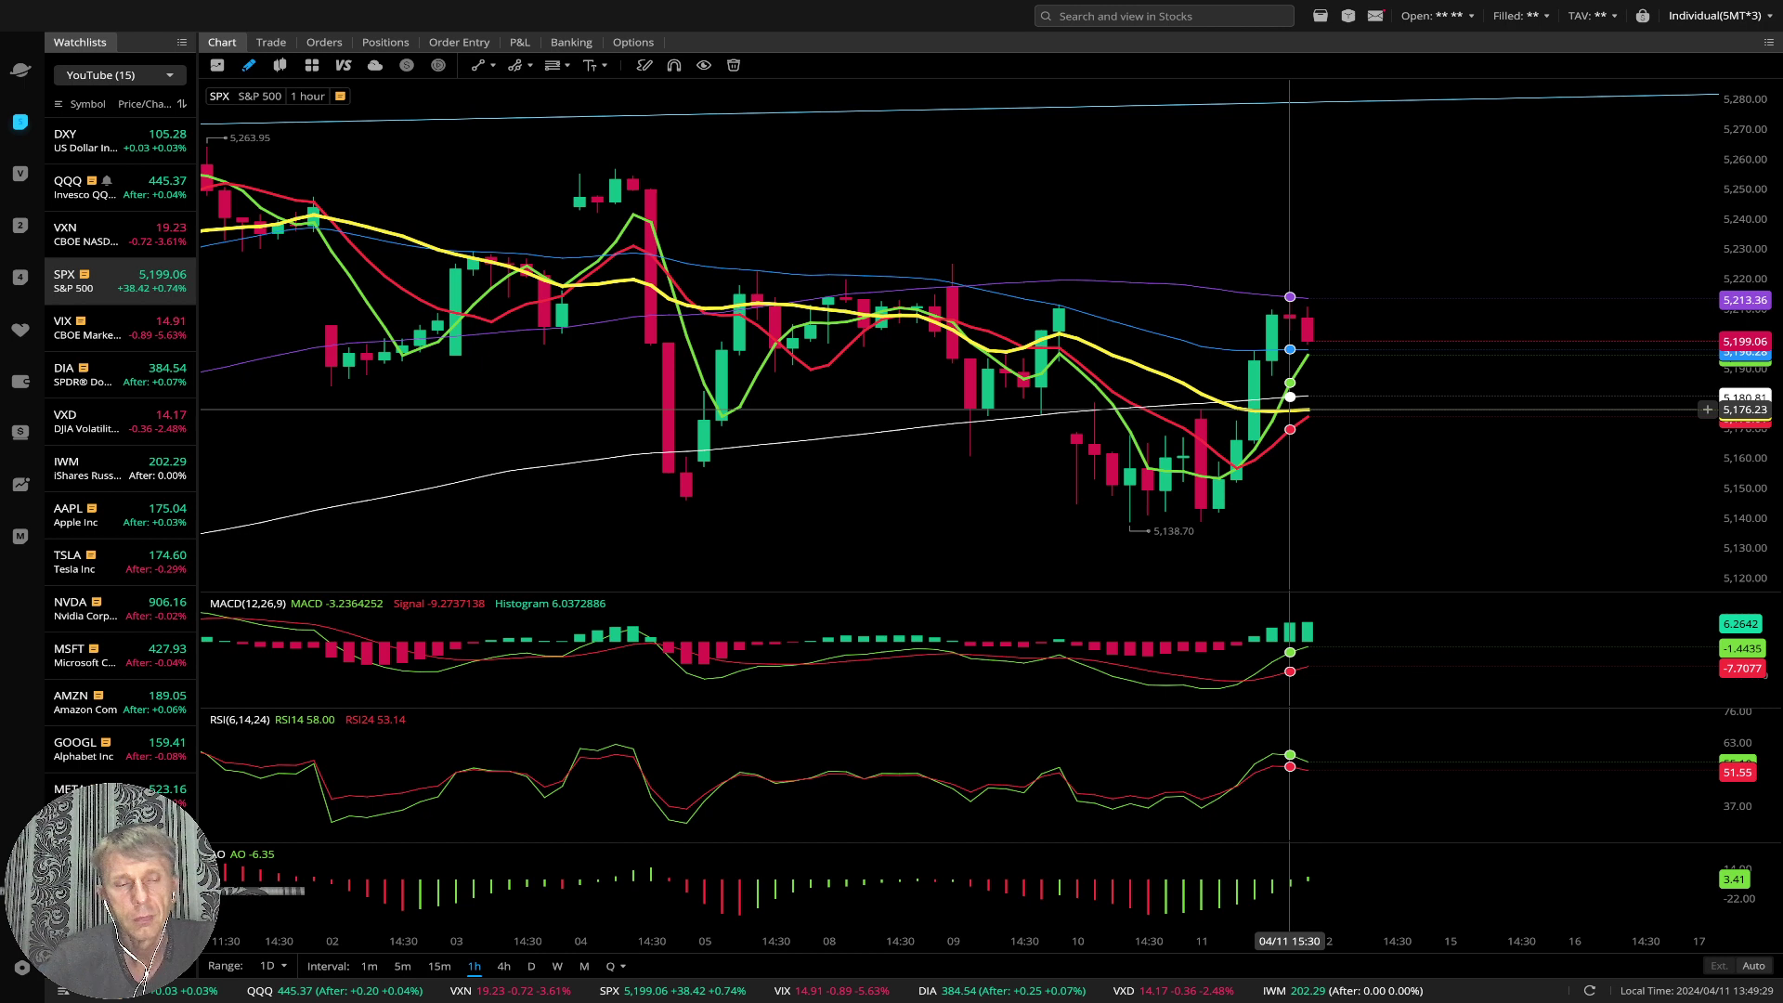
Step: Move to VIX in the watchlist and compare its daily and 4-hour candles, ending on daily
key("Down")
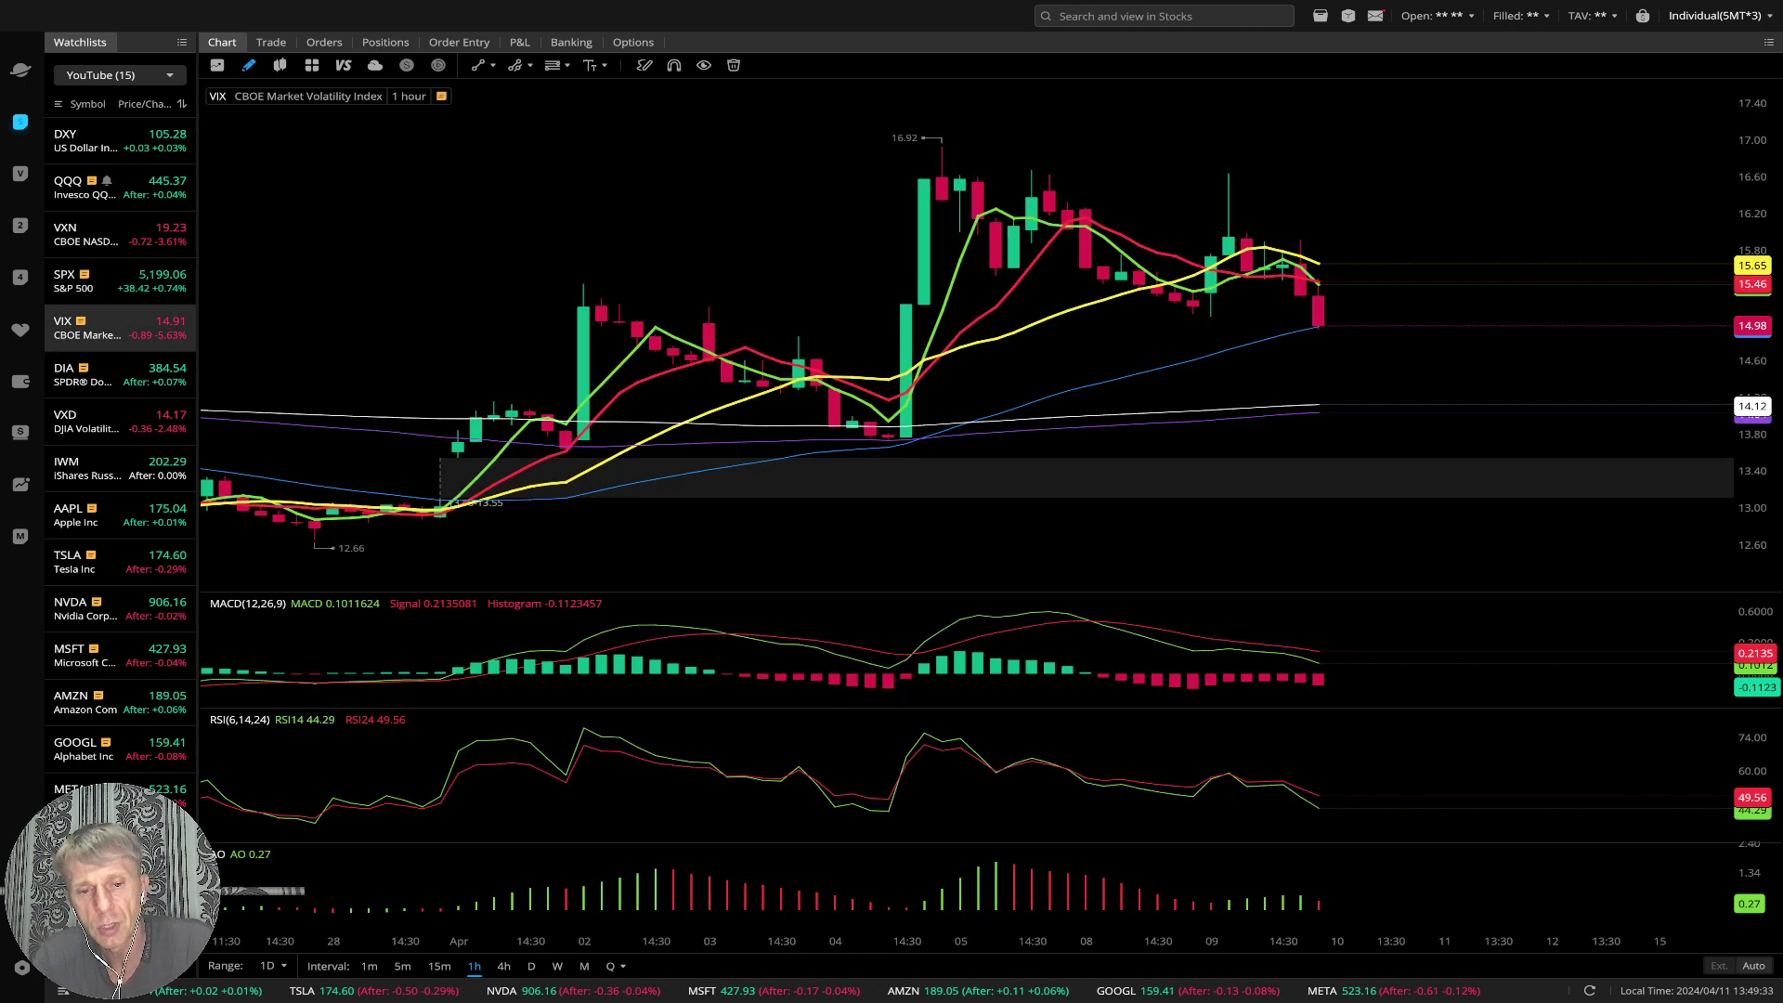
key("d")
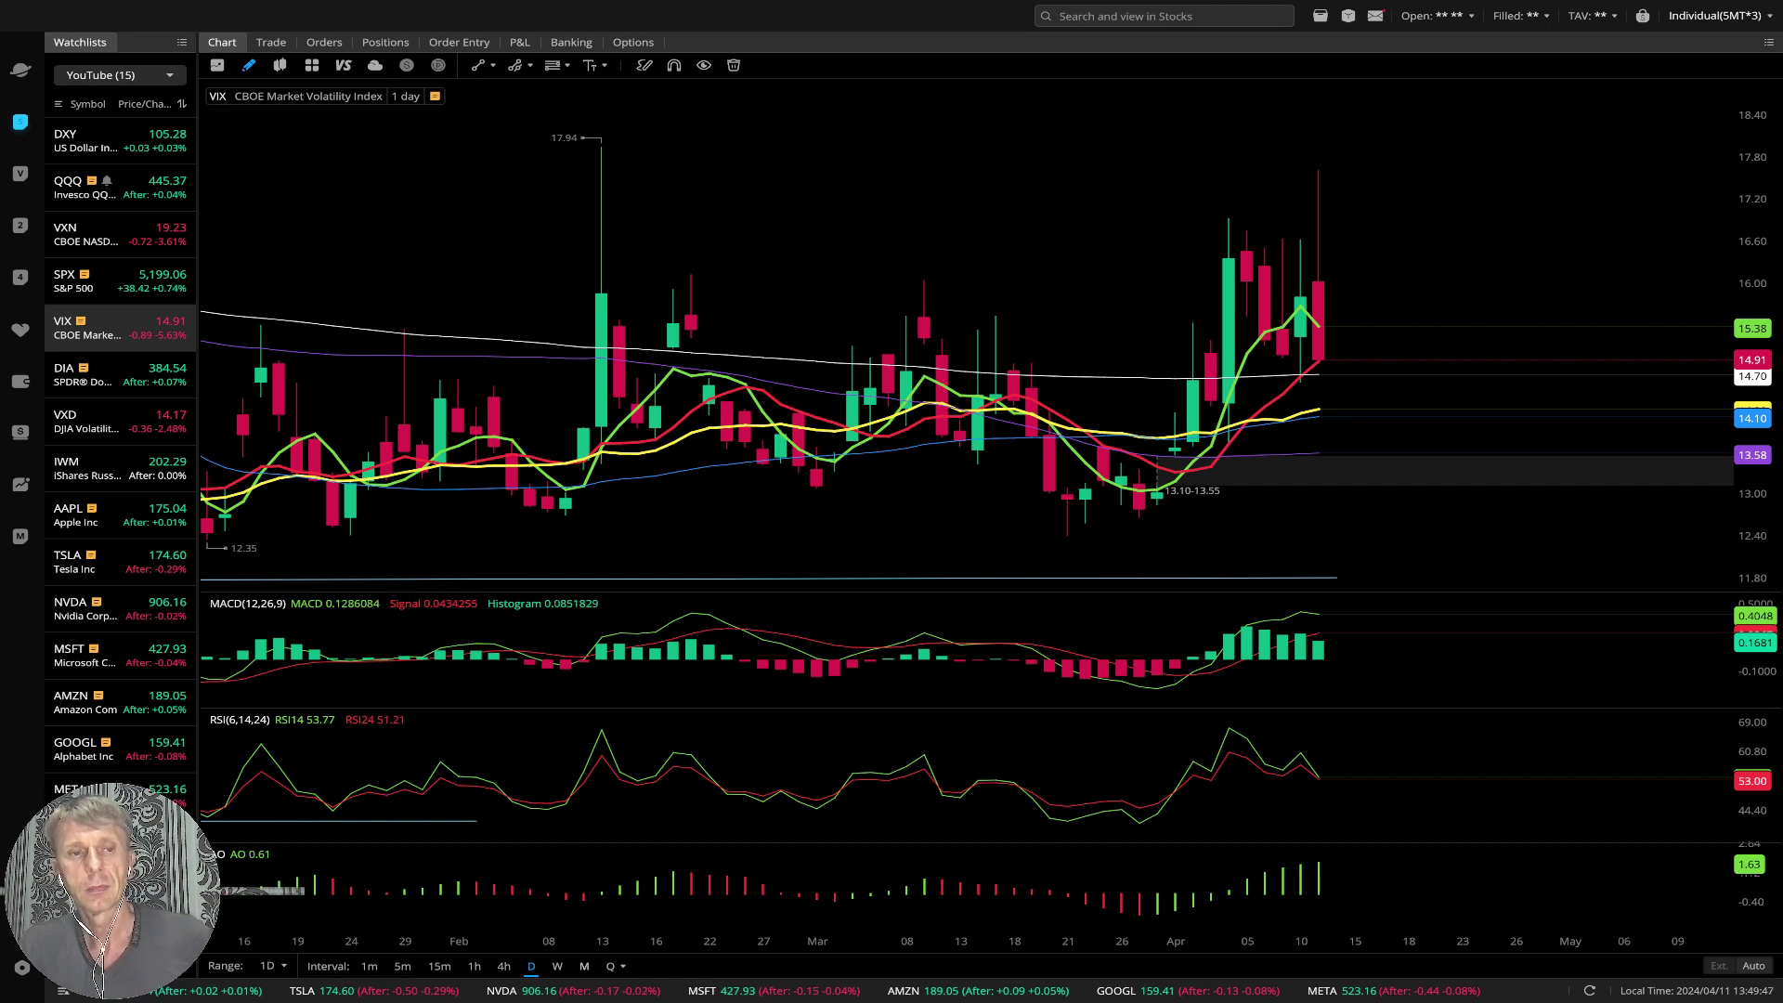
left_click(504, 966)
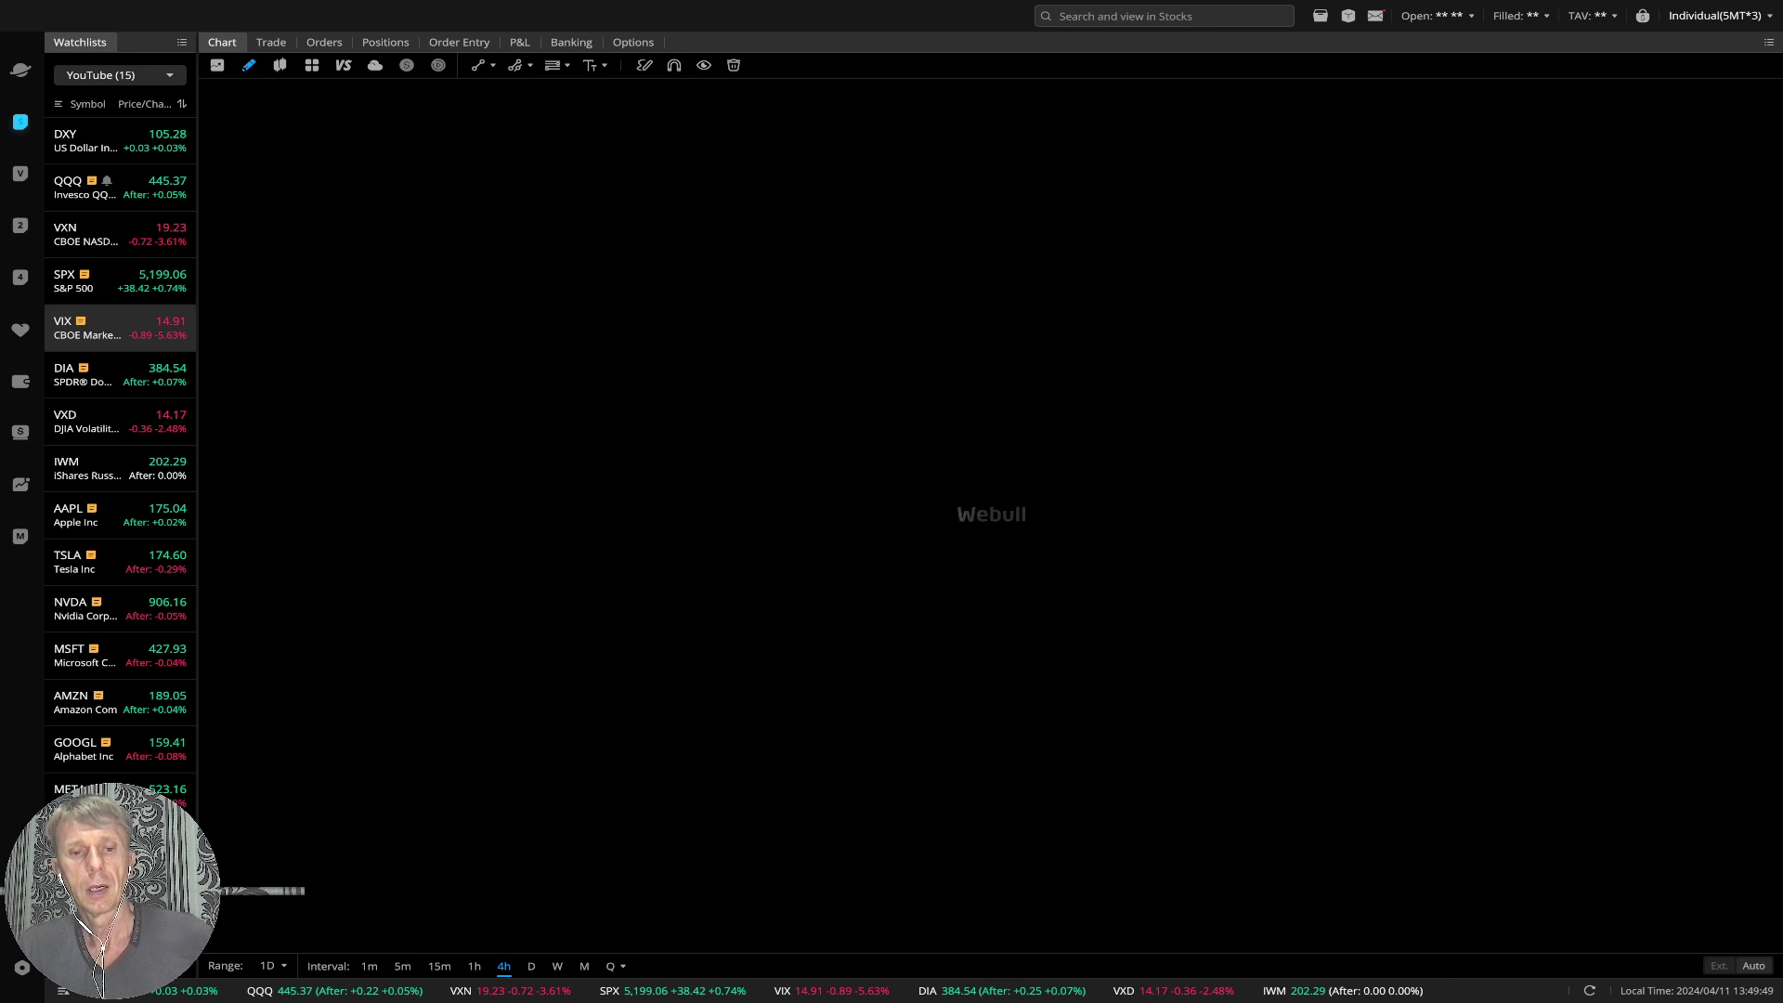
left_click(531, 965)
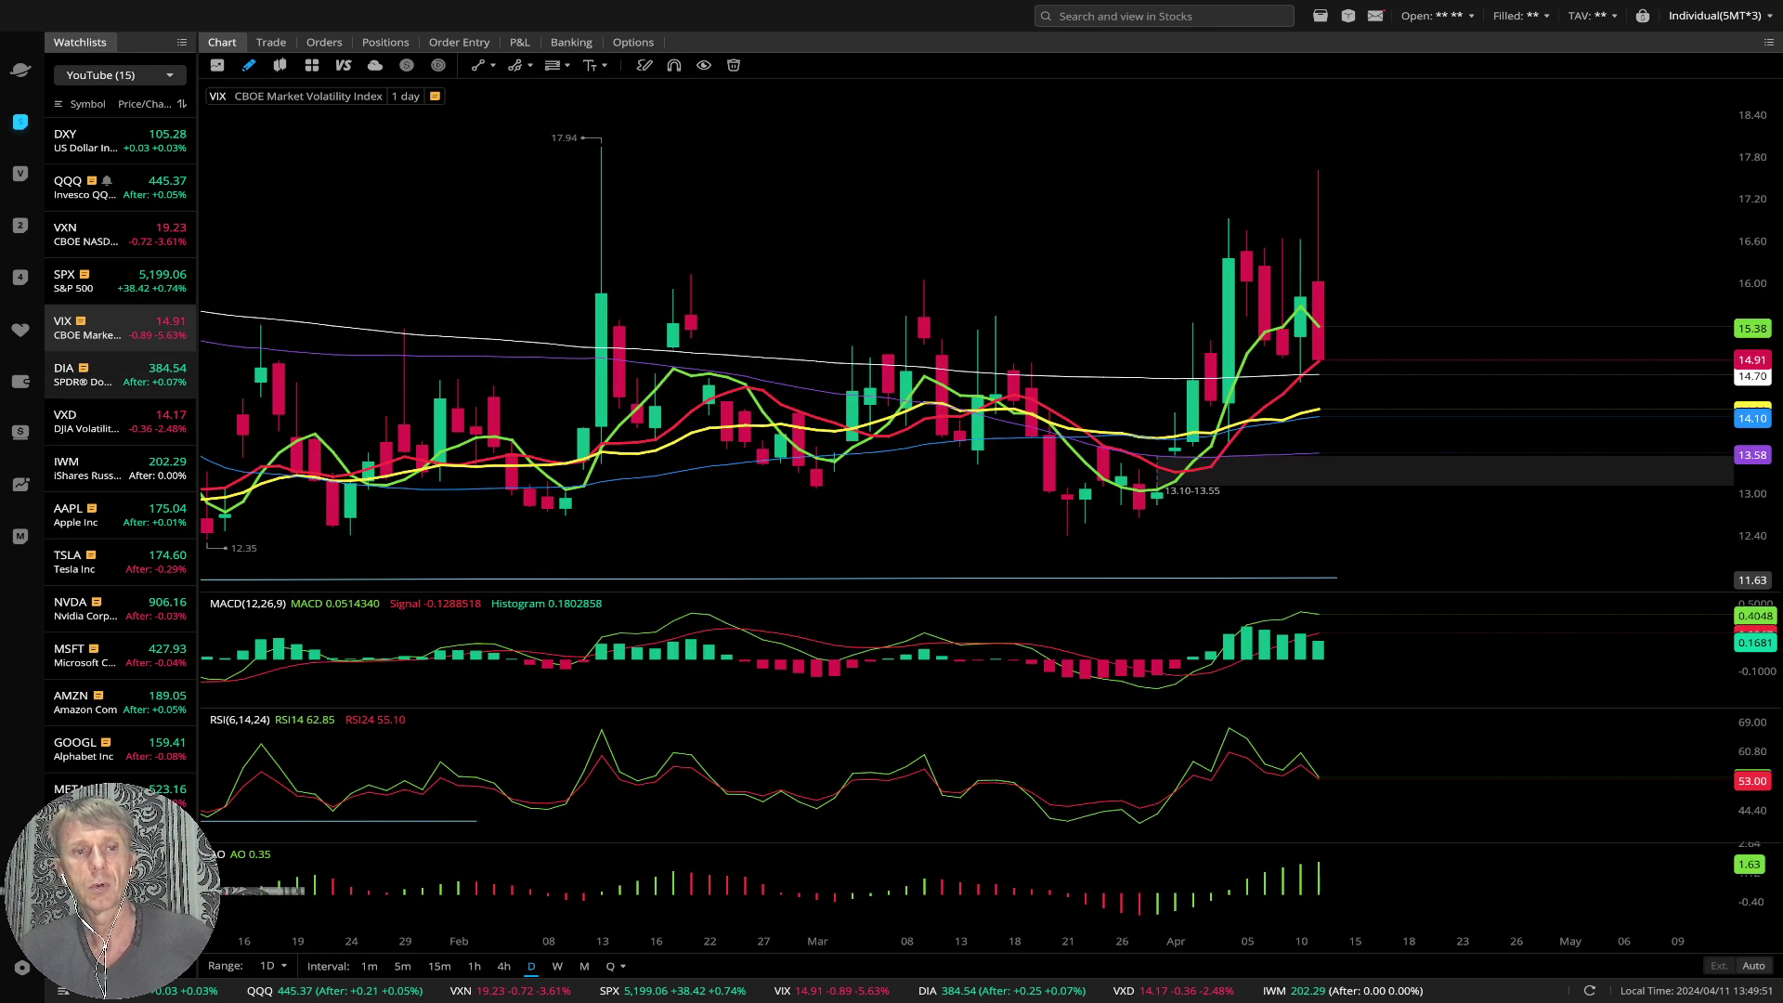
Step: Review DIA on daily, 4-hour and 1-hour candles, then load the IWM chart
left_click(121, 374)
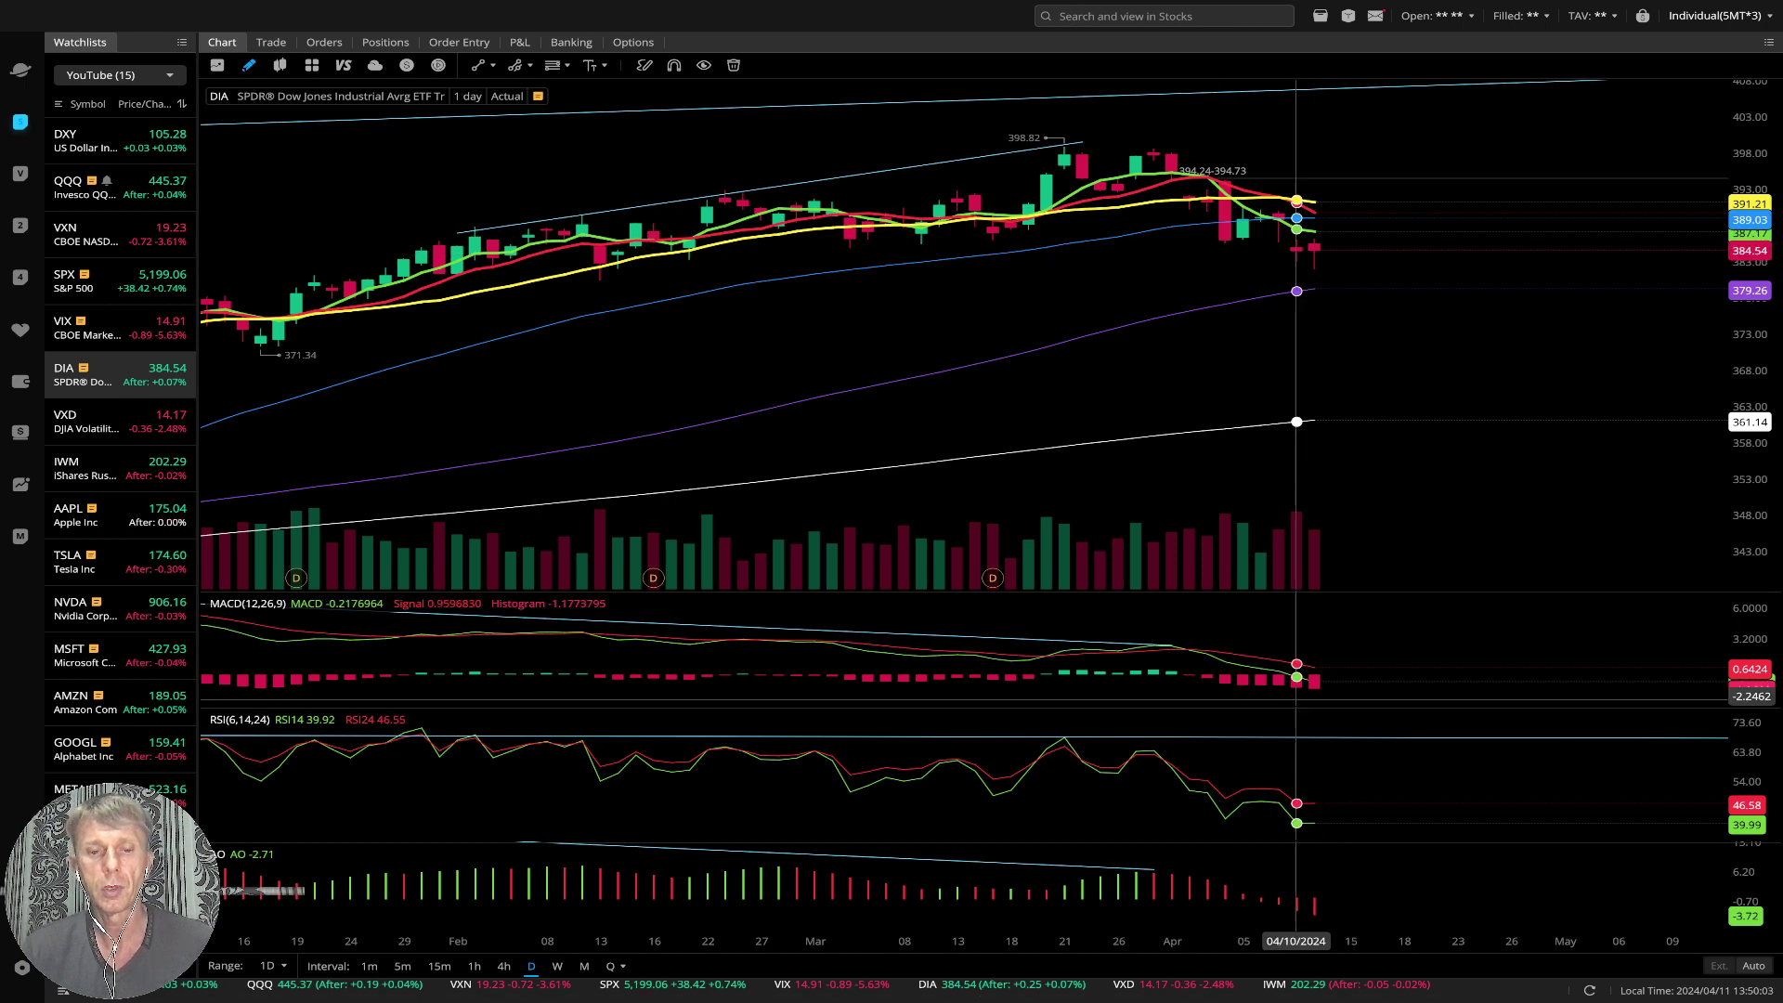
left_click(503, 965)
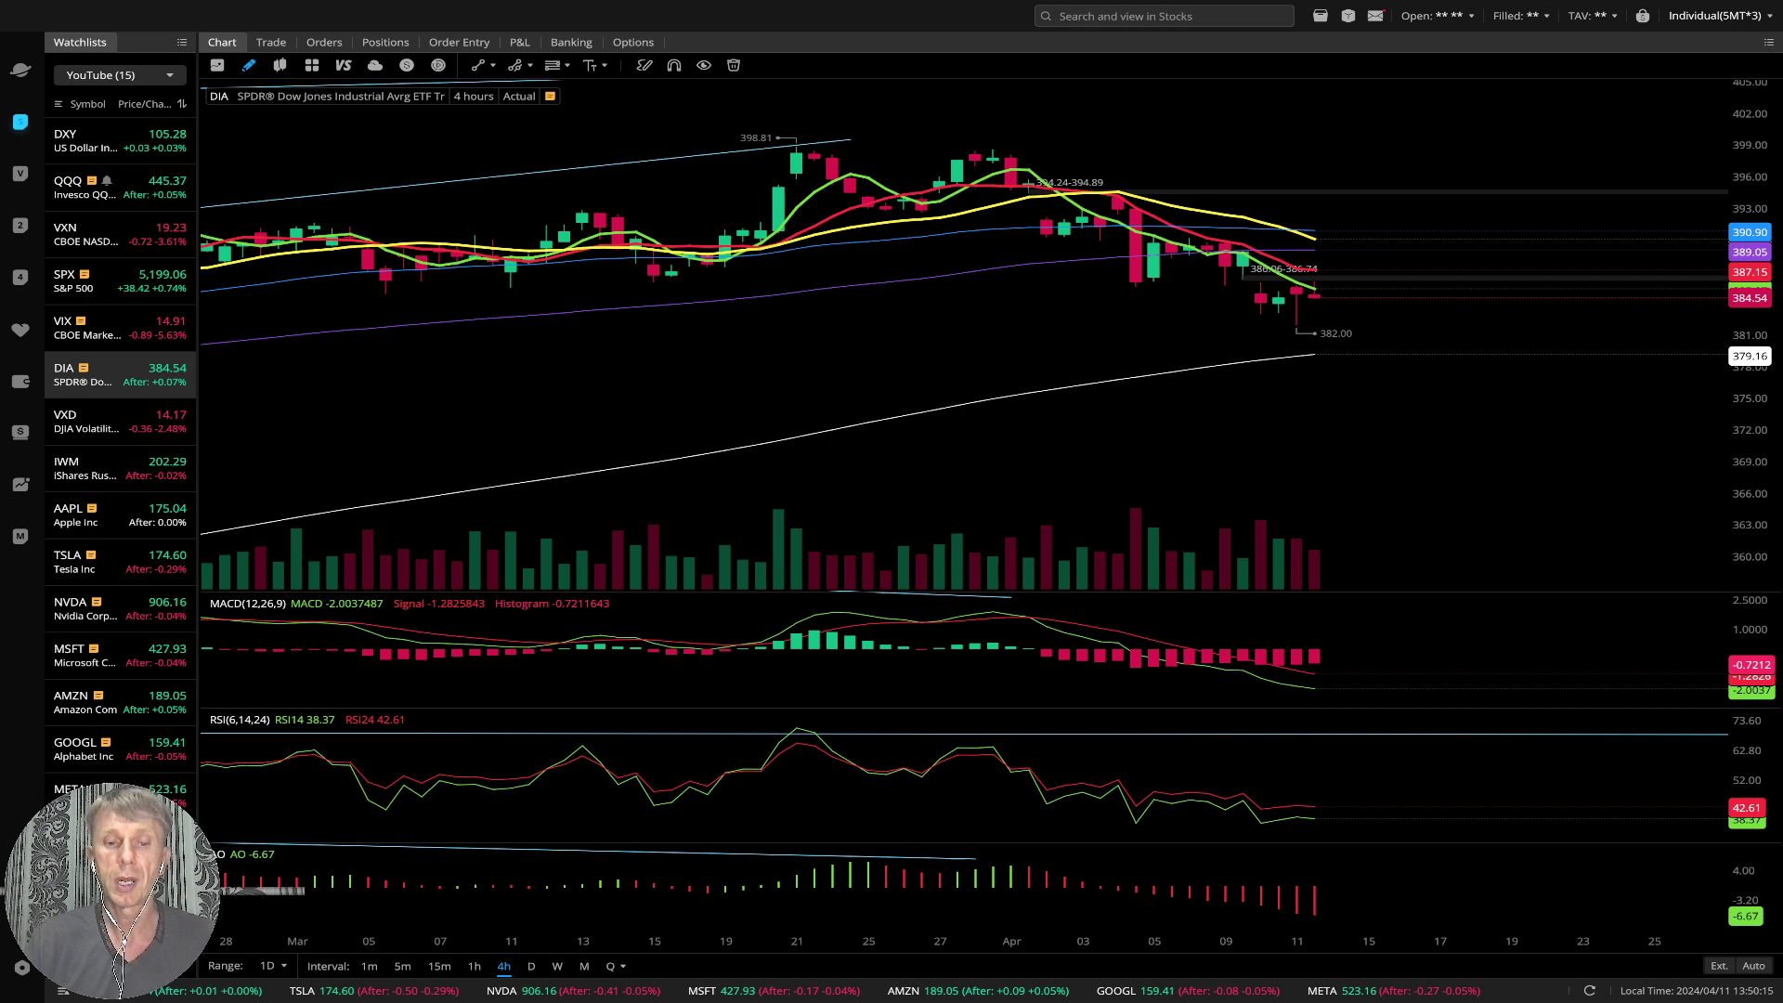
left_click(474, 965)
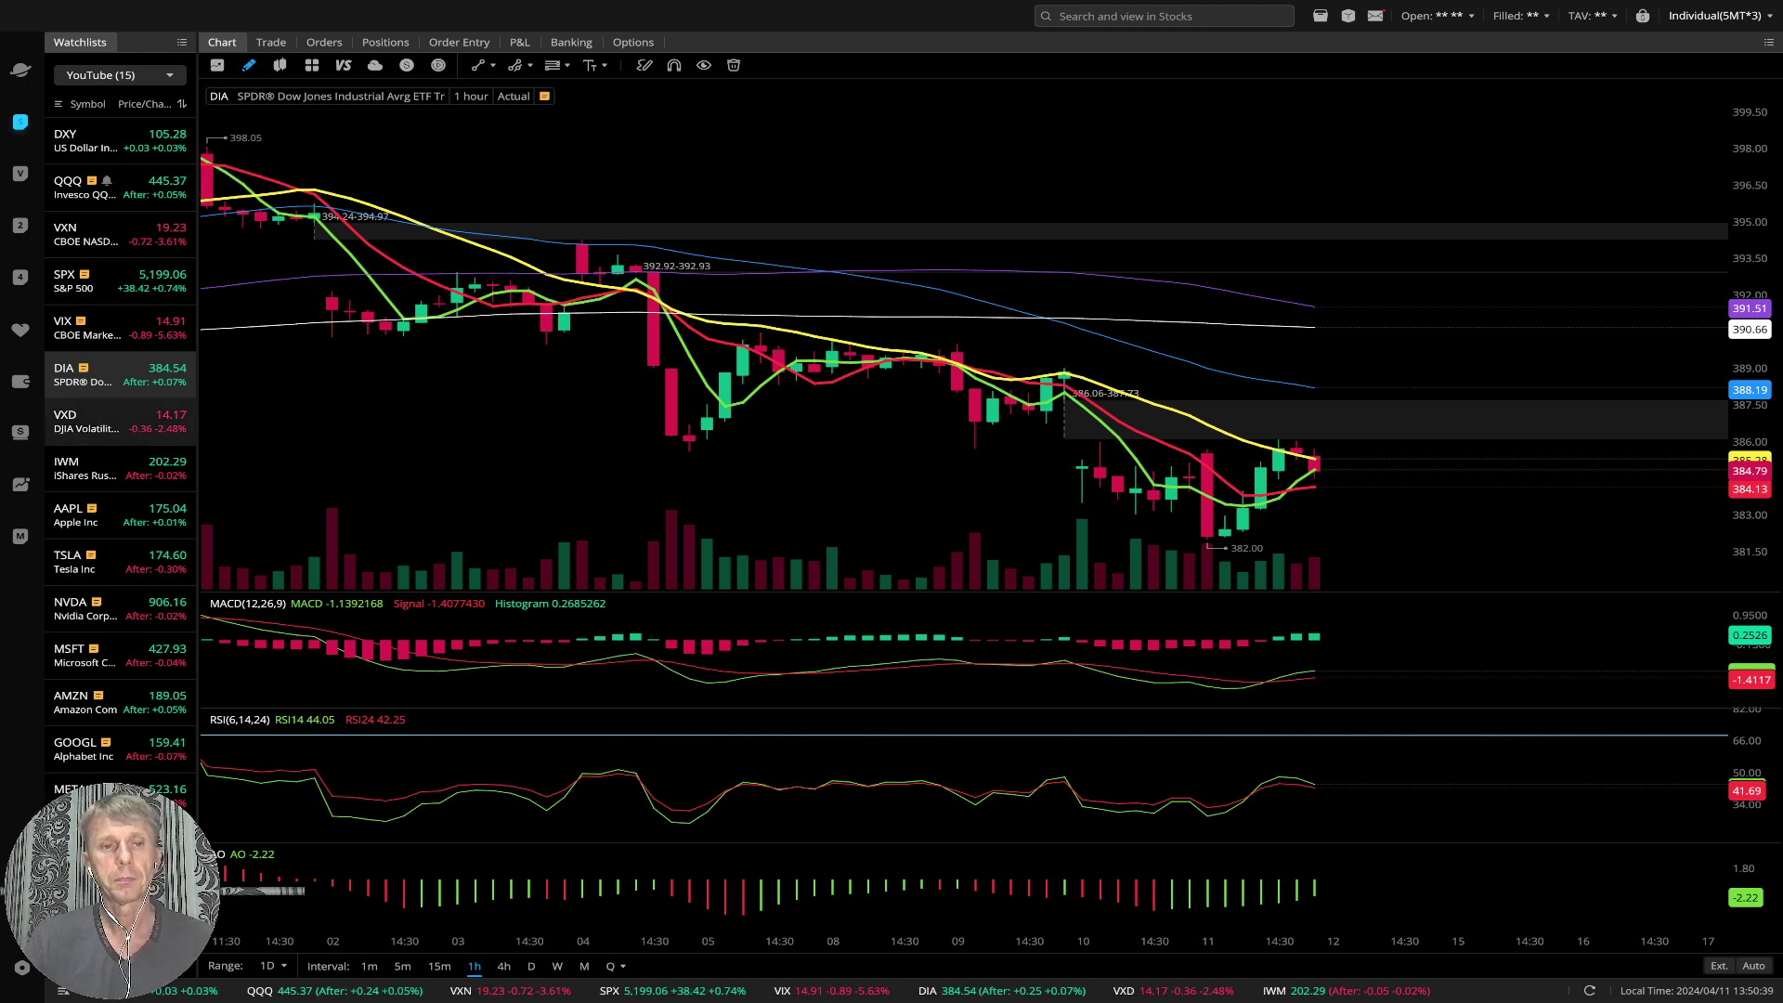
left_click(120, 468)
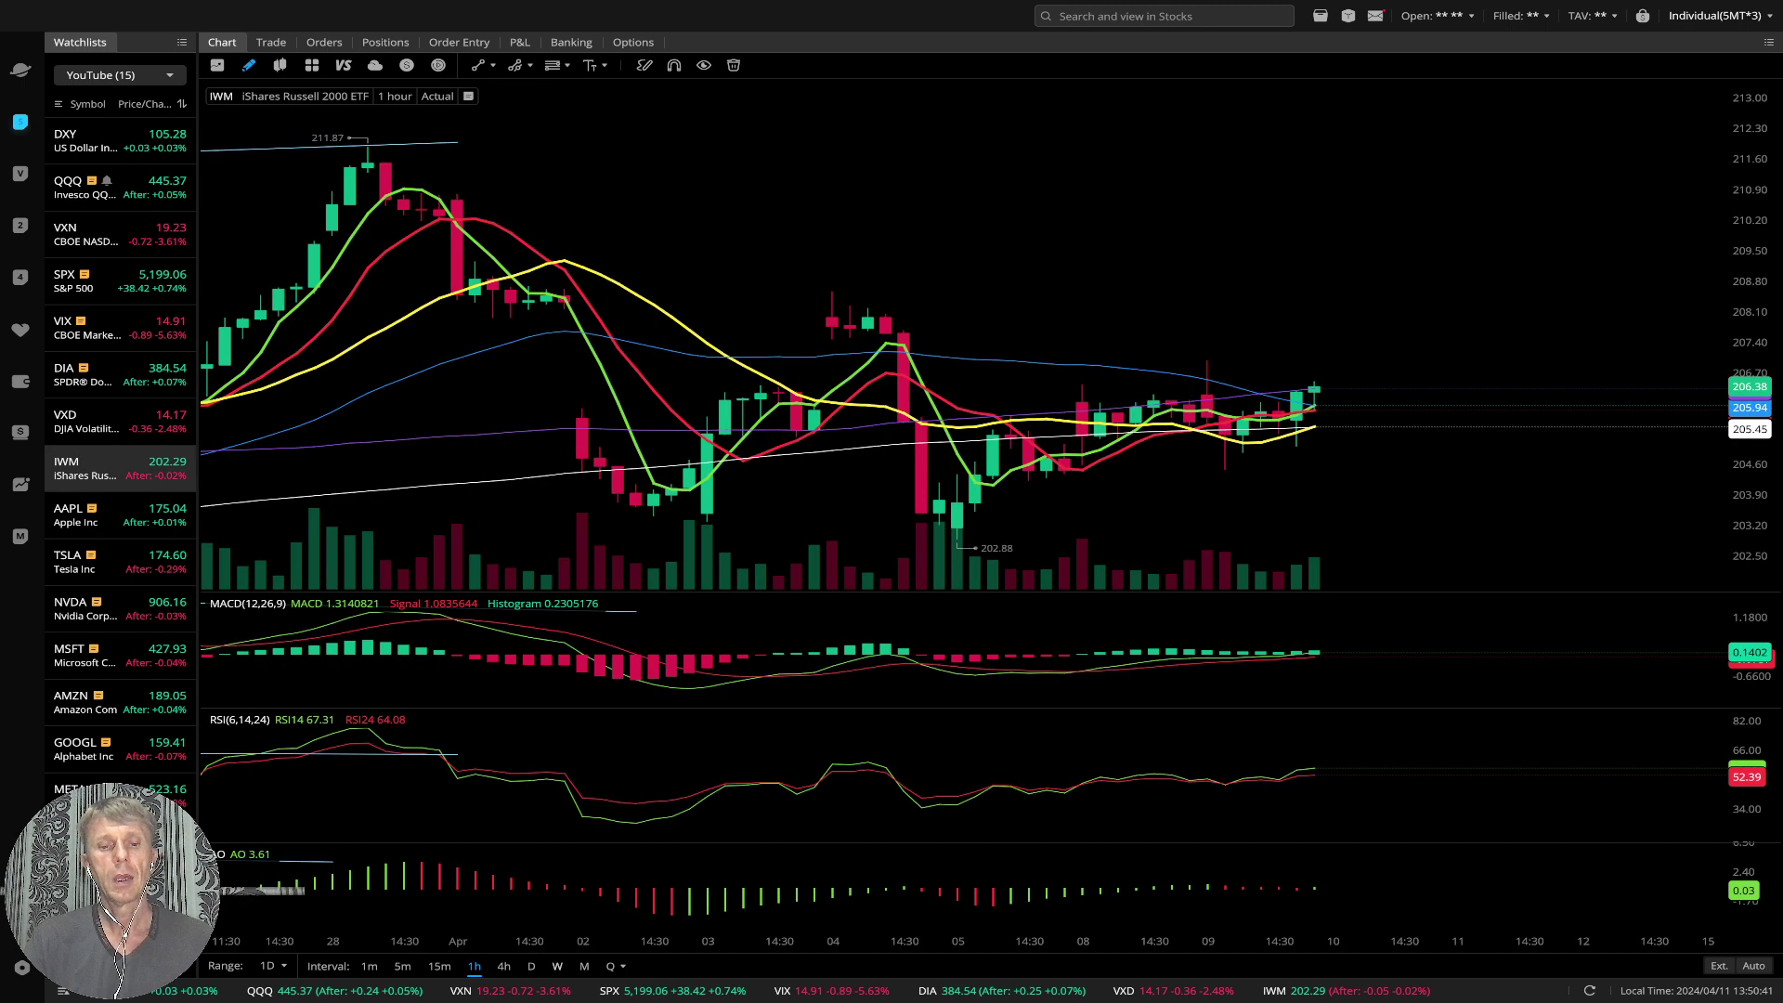
Step: Compare IWM on daily and 4-hour candles, then load Apple (AAPL)
left_click(503, 966)
left_click(531, 965)
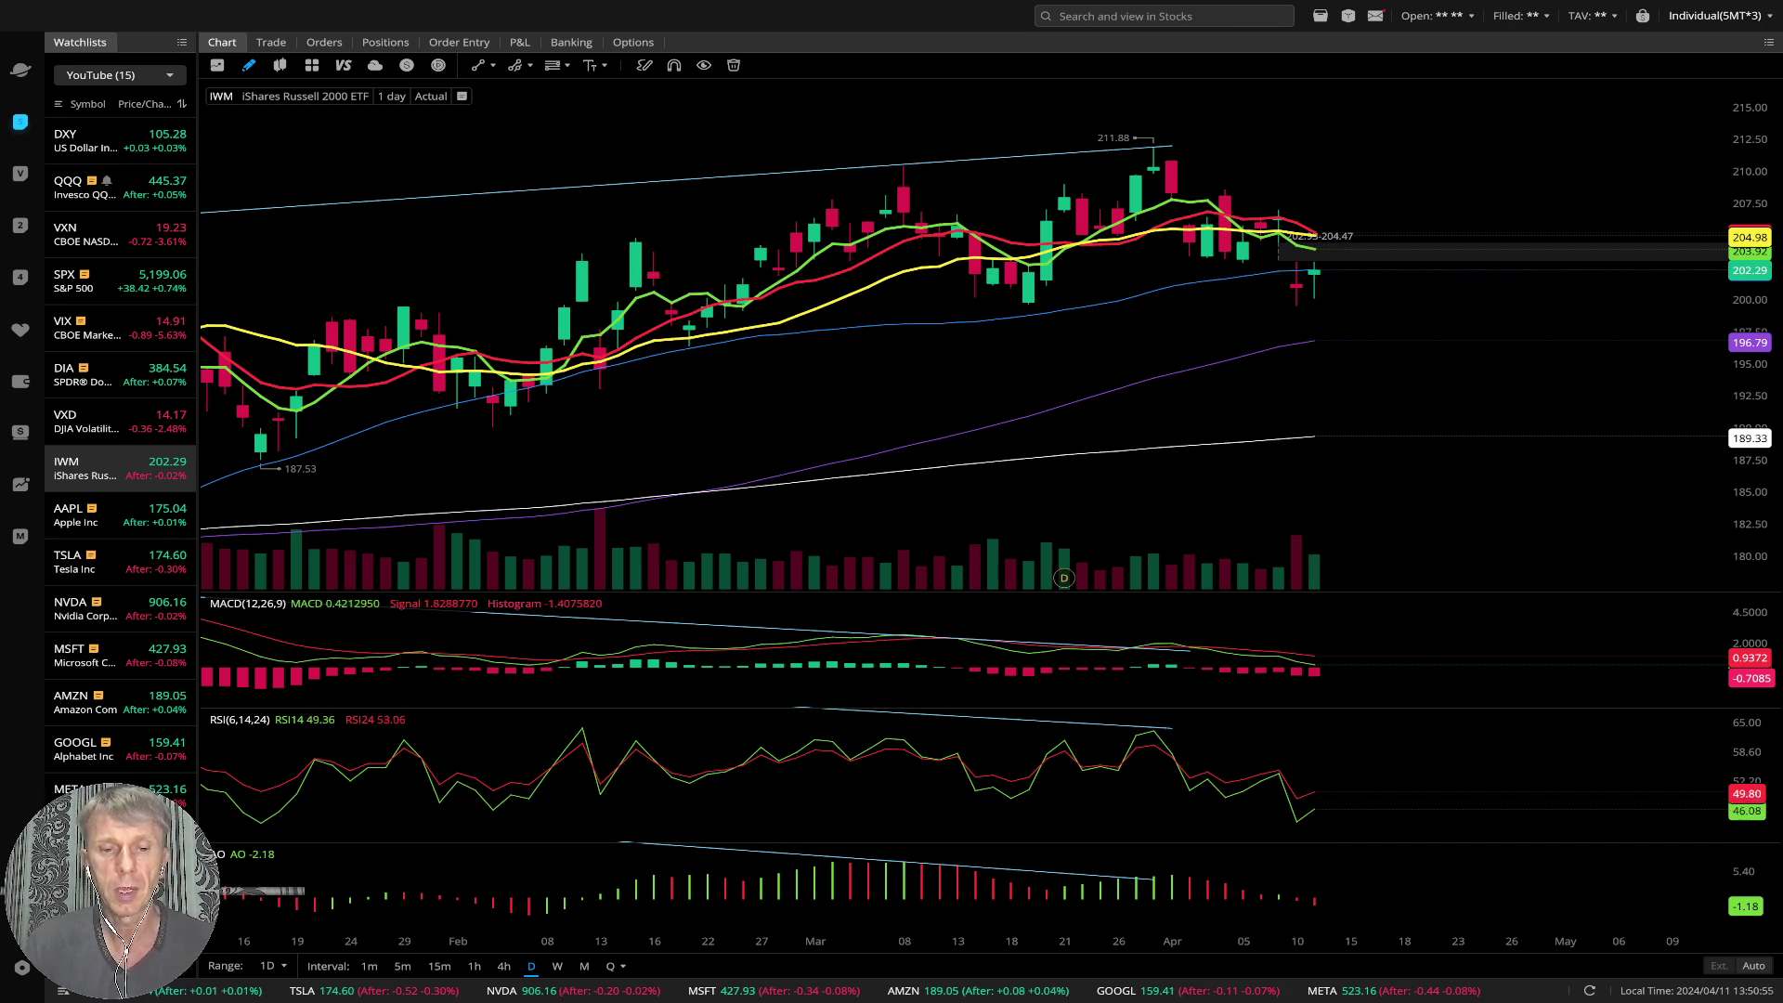
left_click(503, 966)
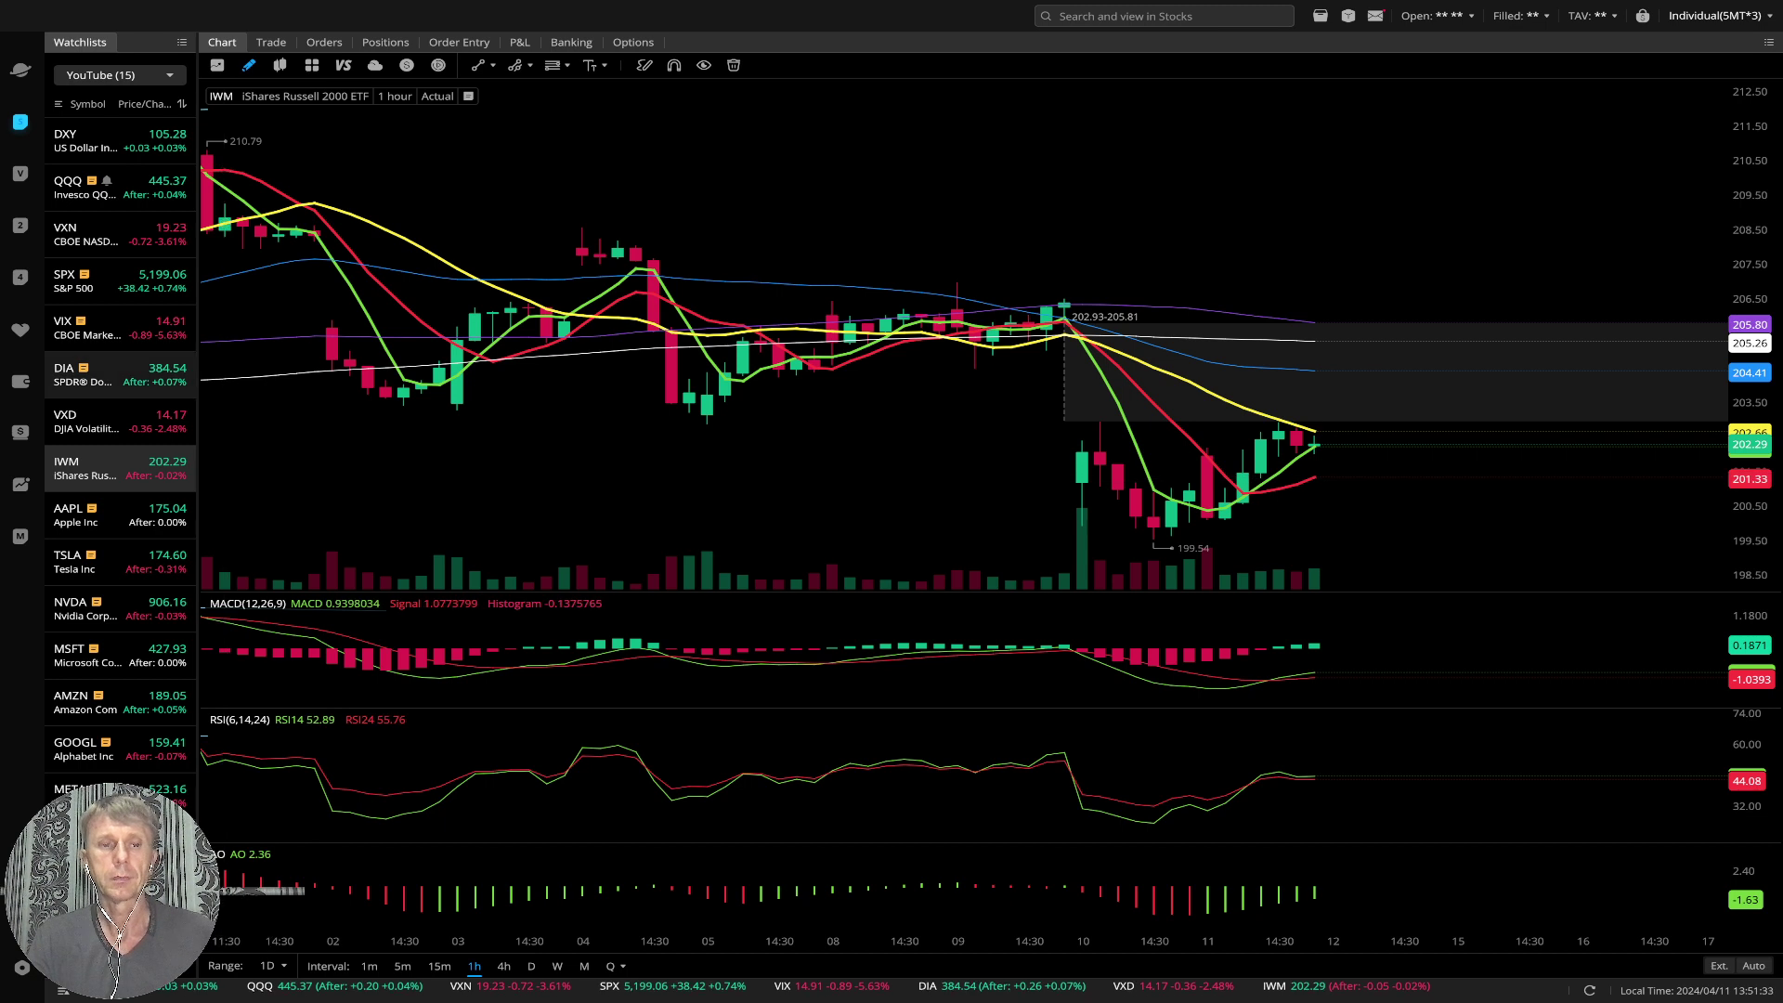
left_click(111, 515)
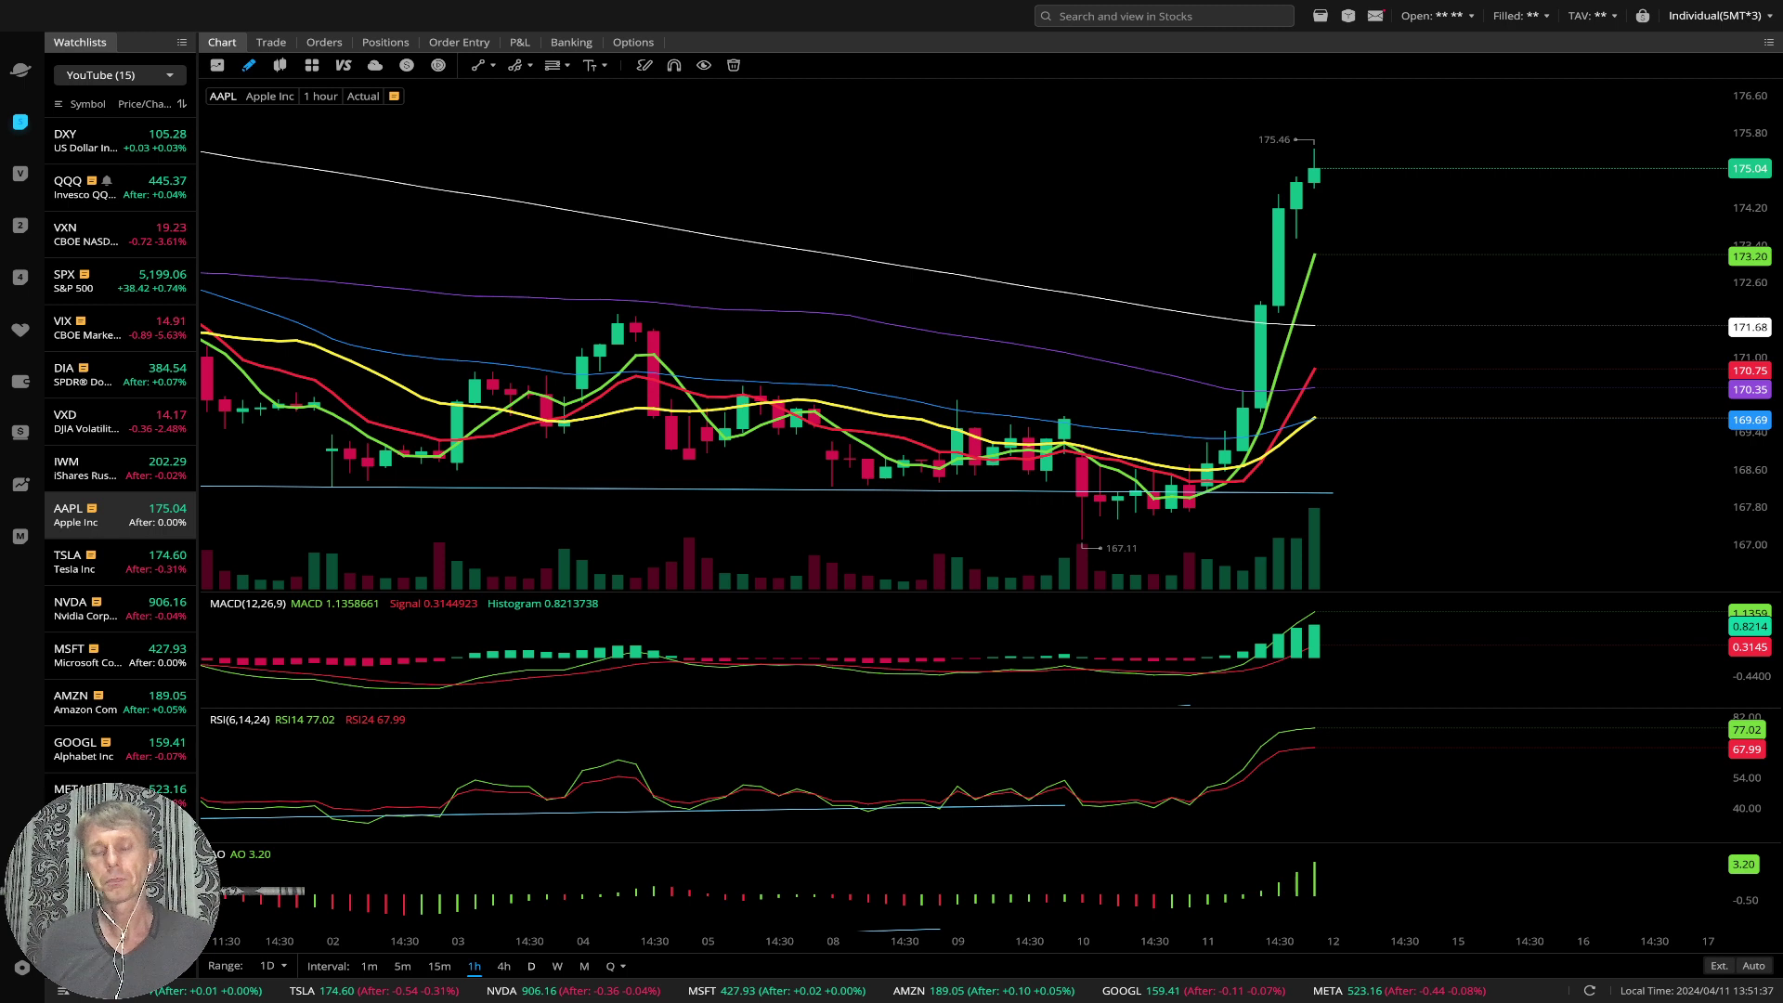
Step: On Apple's daily chart, drag the MACD, RSI and AO divergence lines to the latest bars, then switch to 4-hour candles
left_click(532, 966)
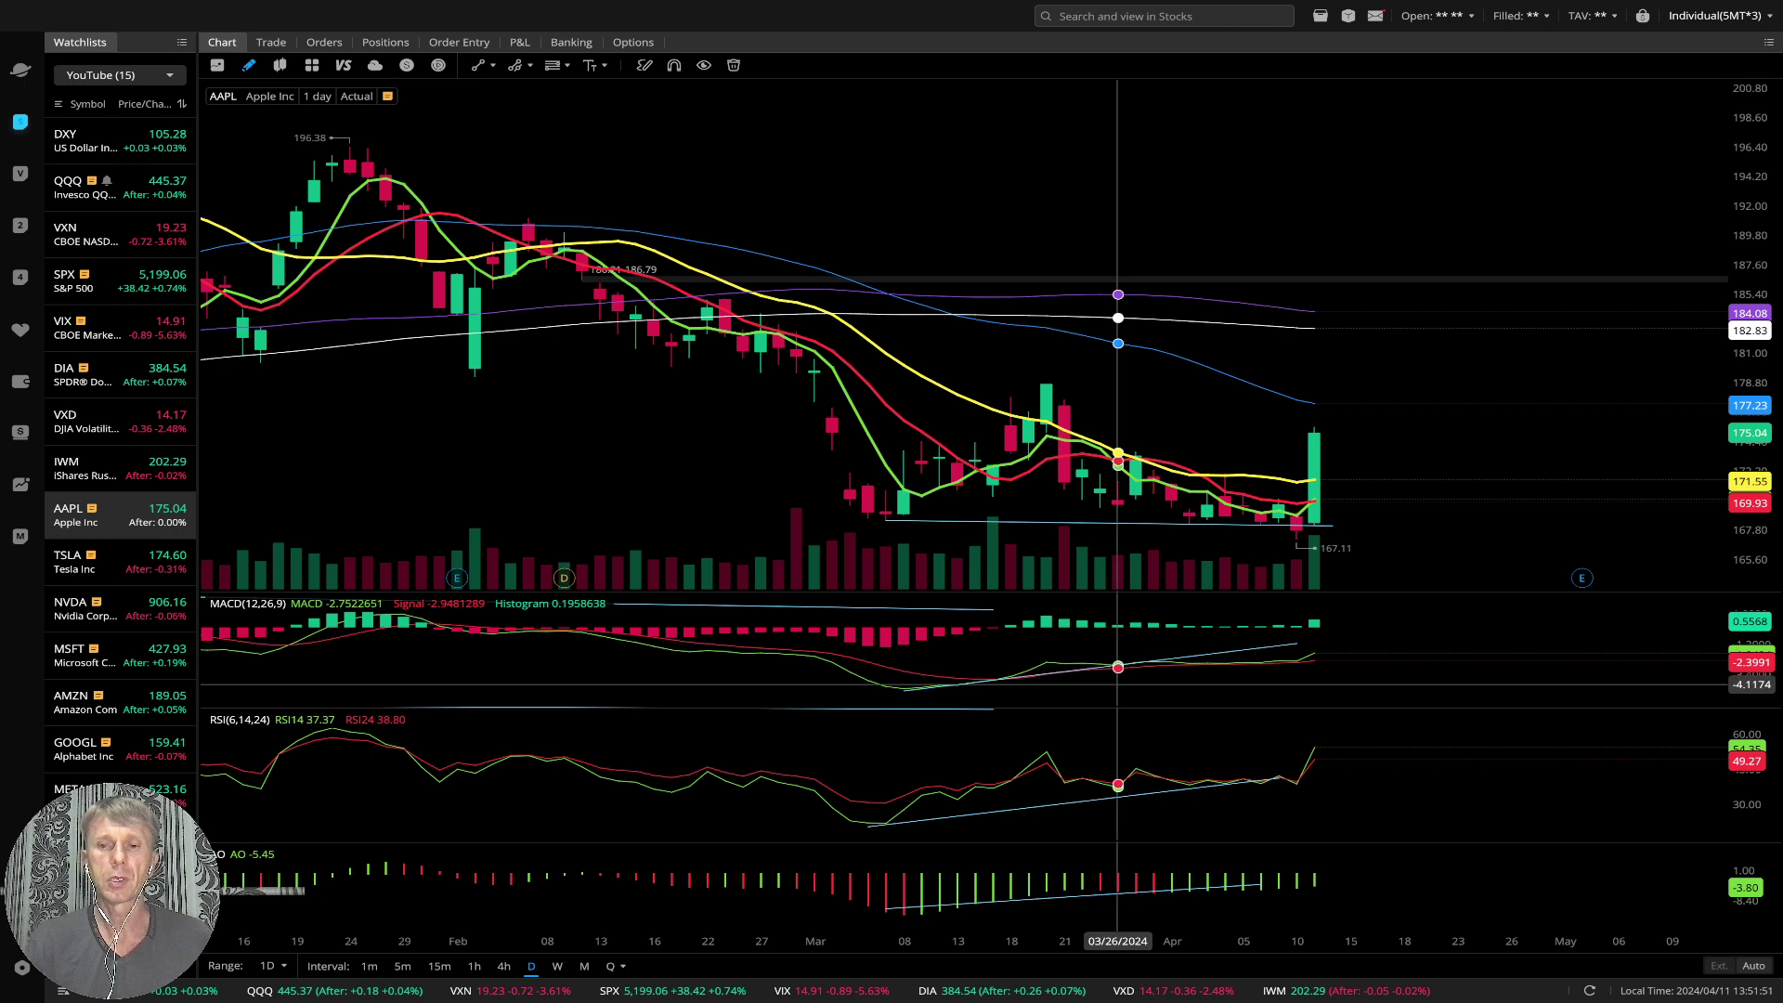
left_click_drag(1296, 643, 1332, 666)
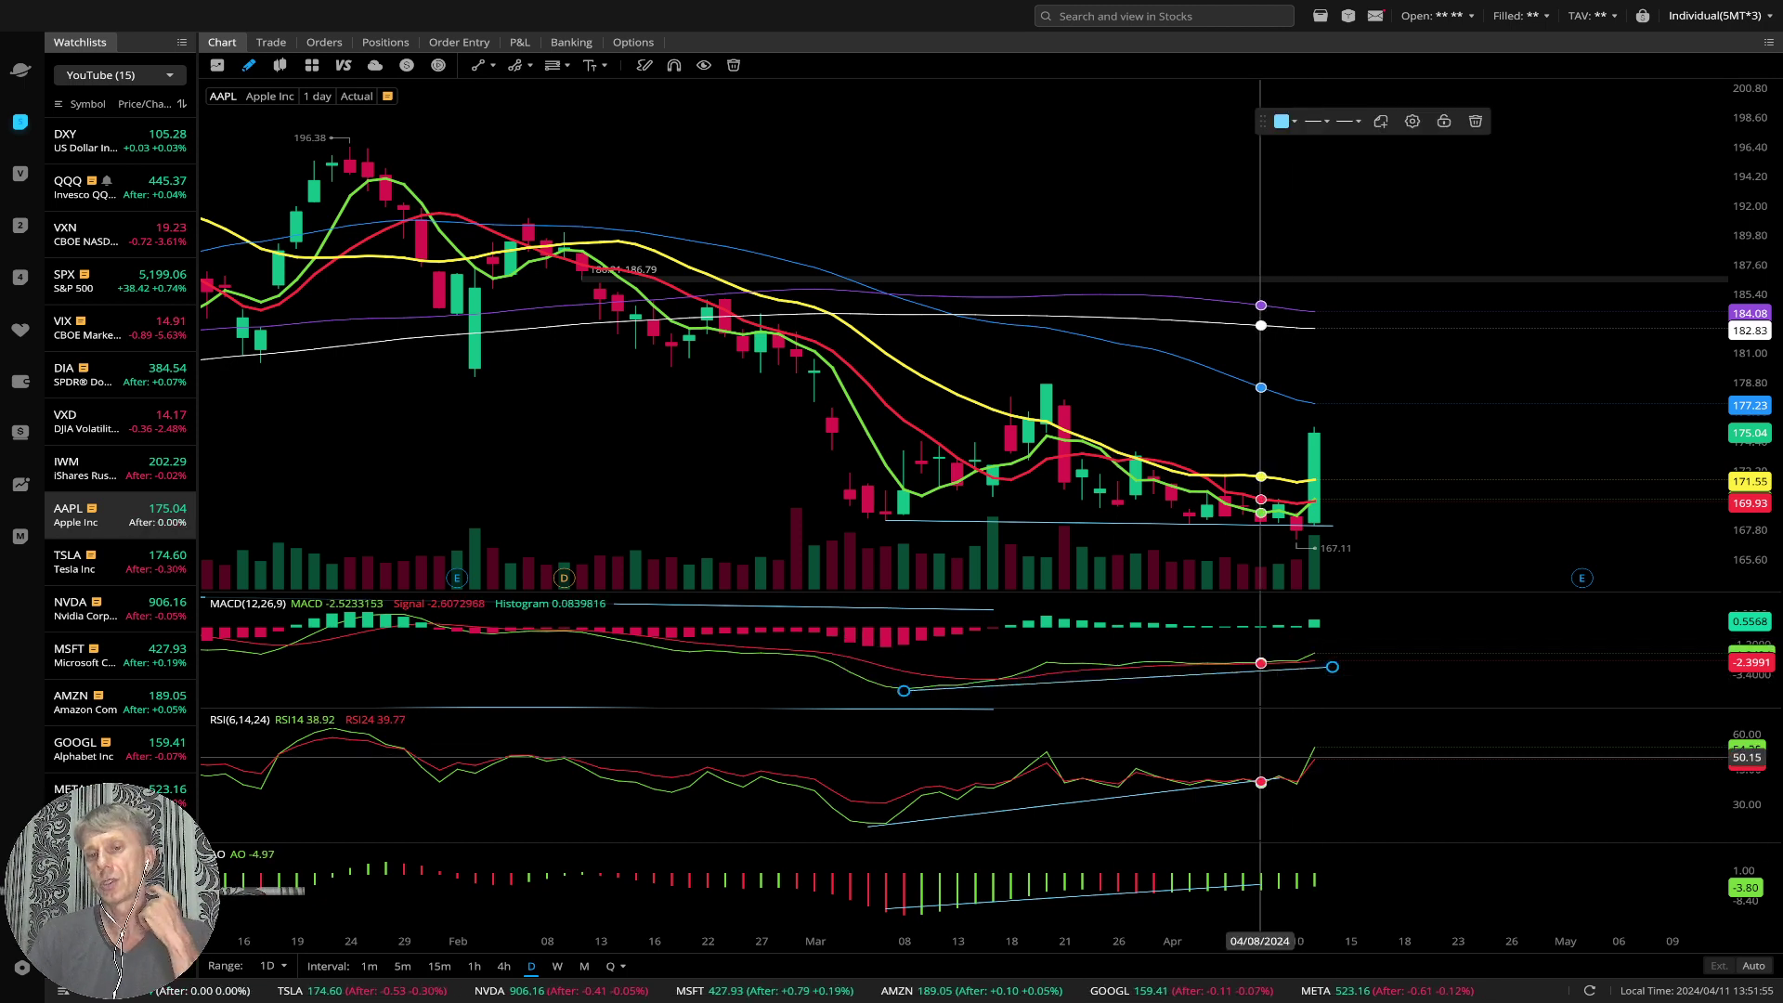
left_click_drag(1281, 774, 1331, 775)
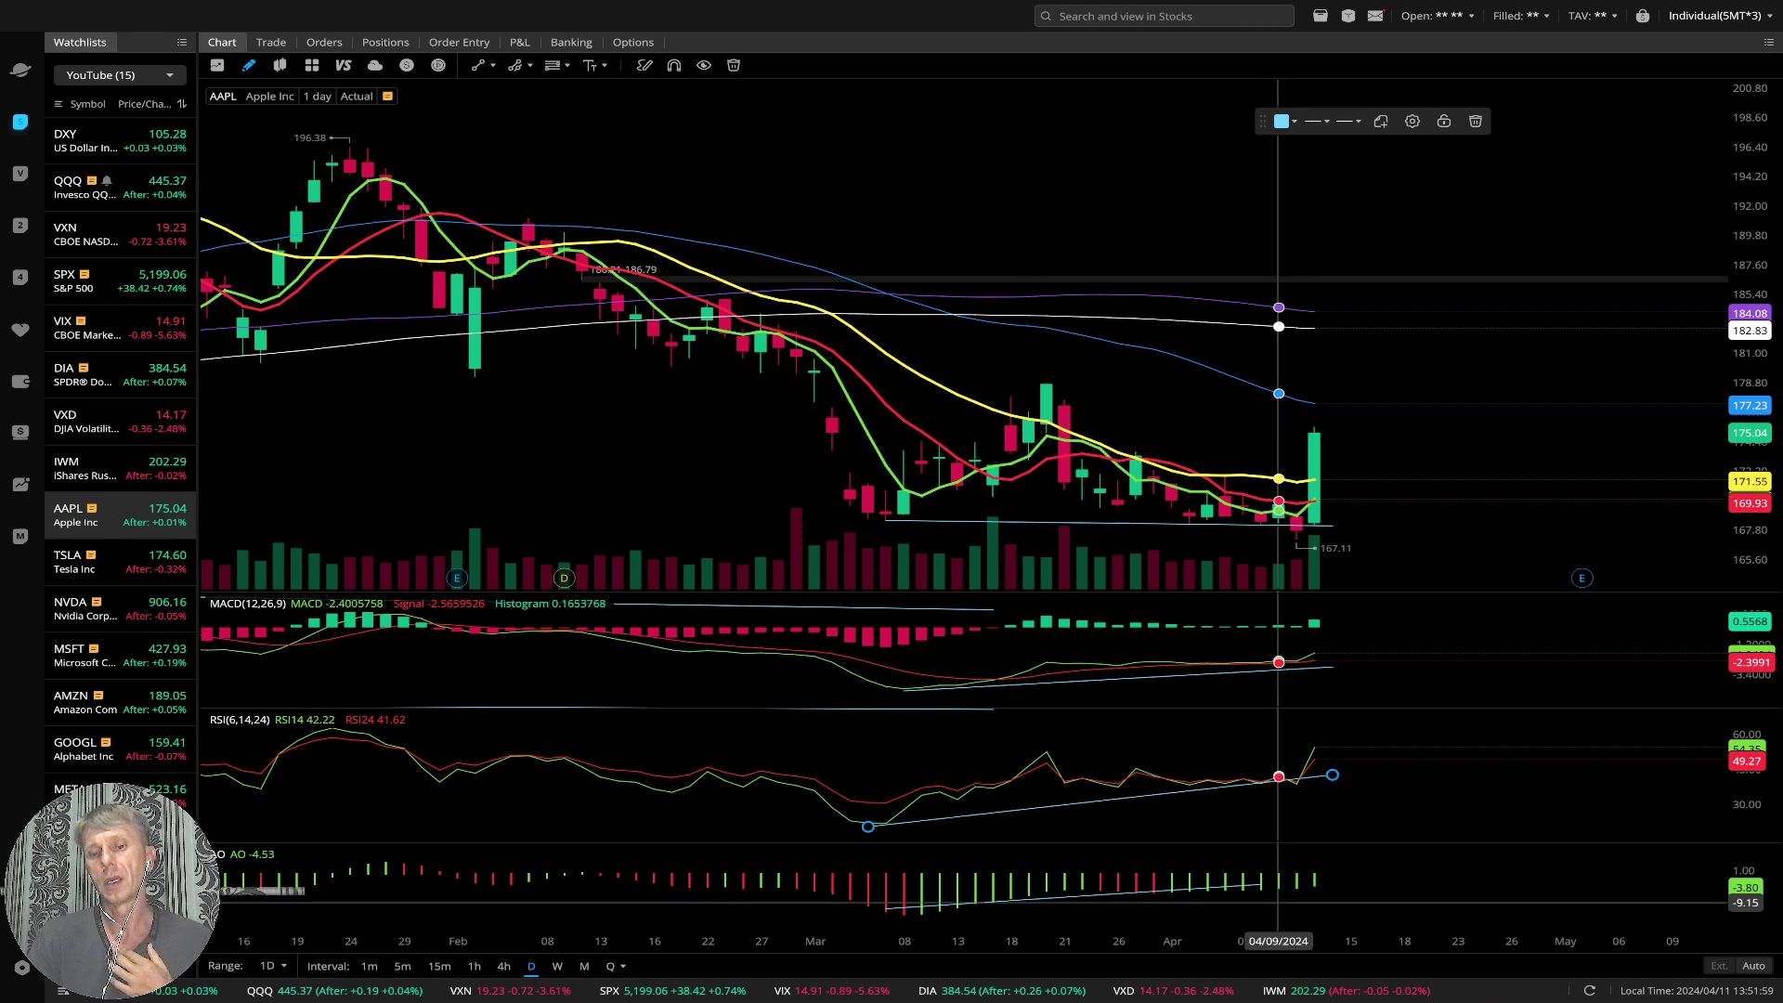
left_click(1224, 886)
left_click_drag(1224, 886, 1332, 892)
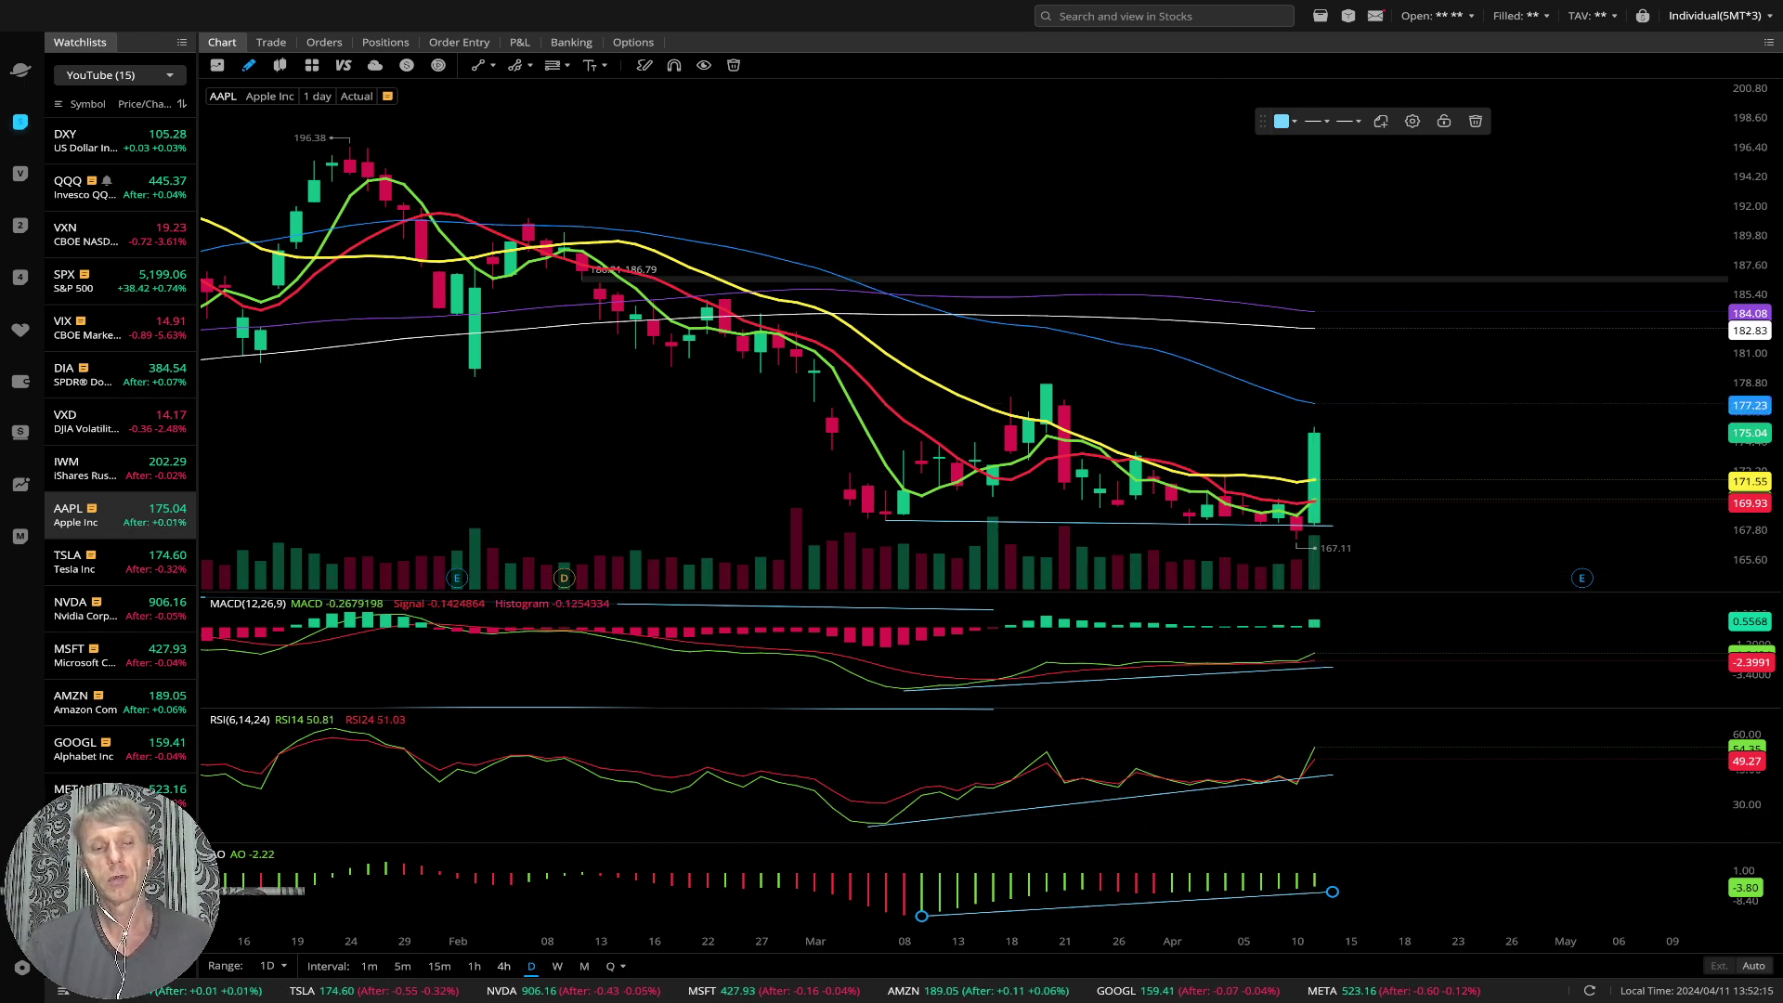
left_click(503, 965)
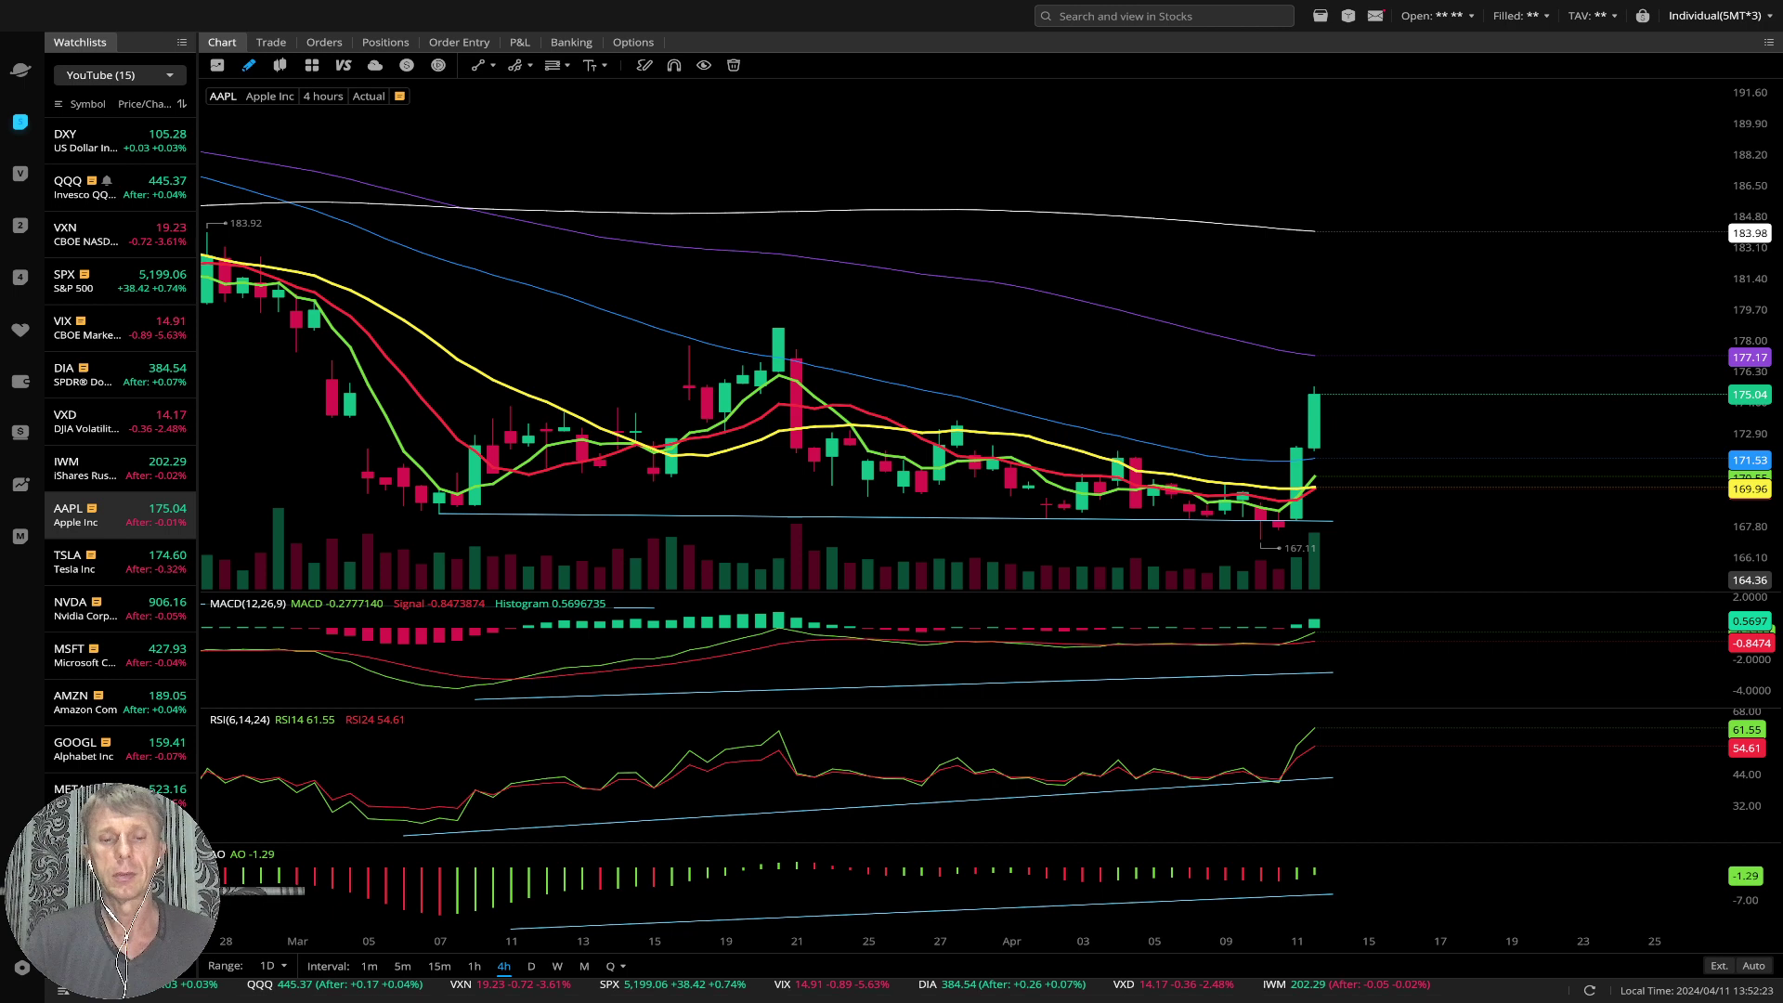
Step: Switch Apple to 1-hour candles, then load TSLA from the watchlist
left_click(473, 966)
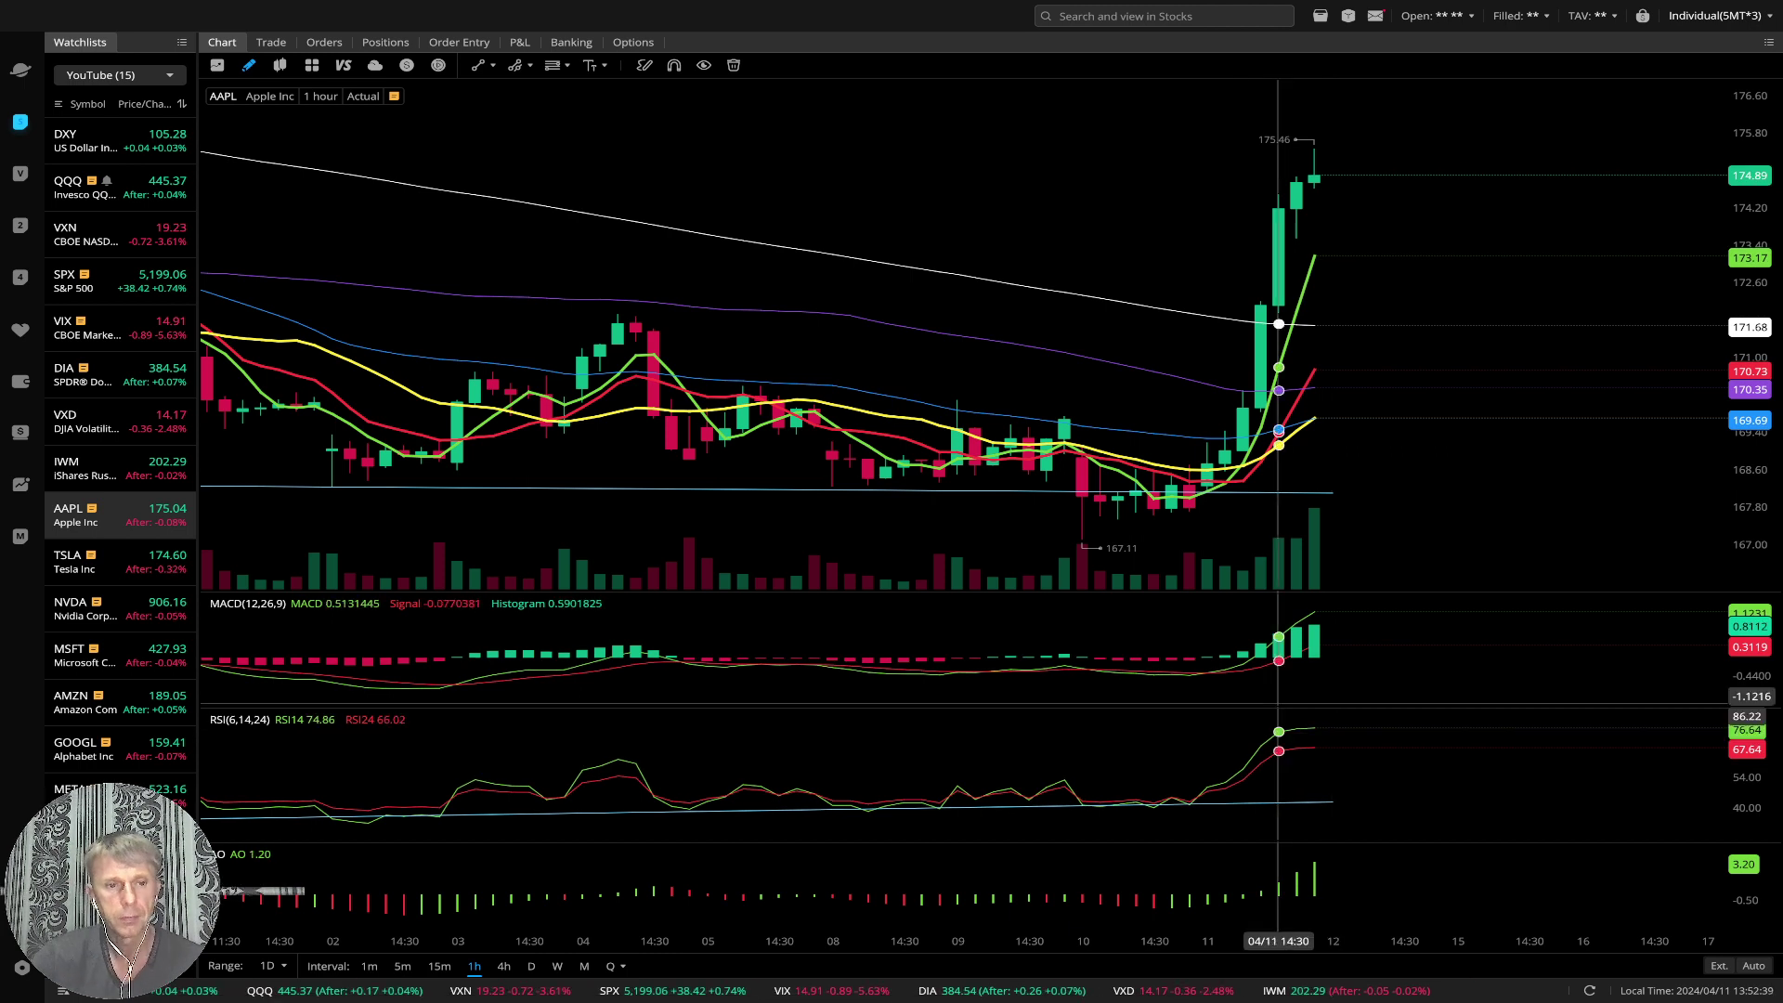
left_click(93, 561)
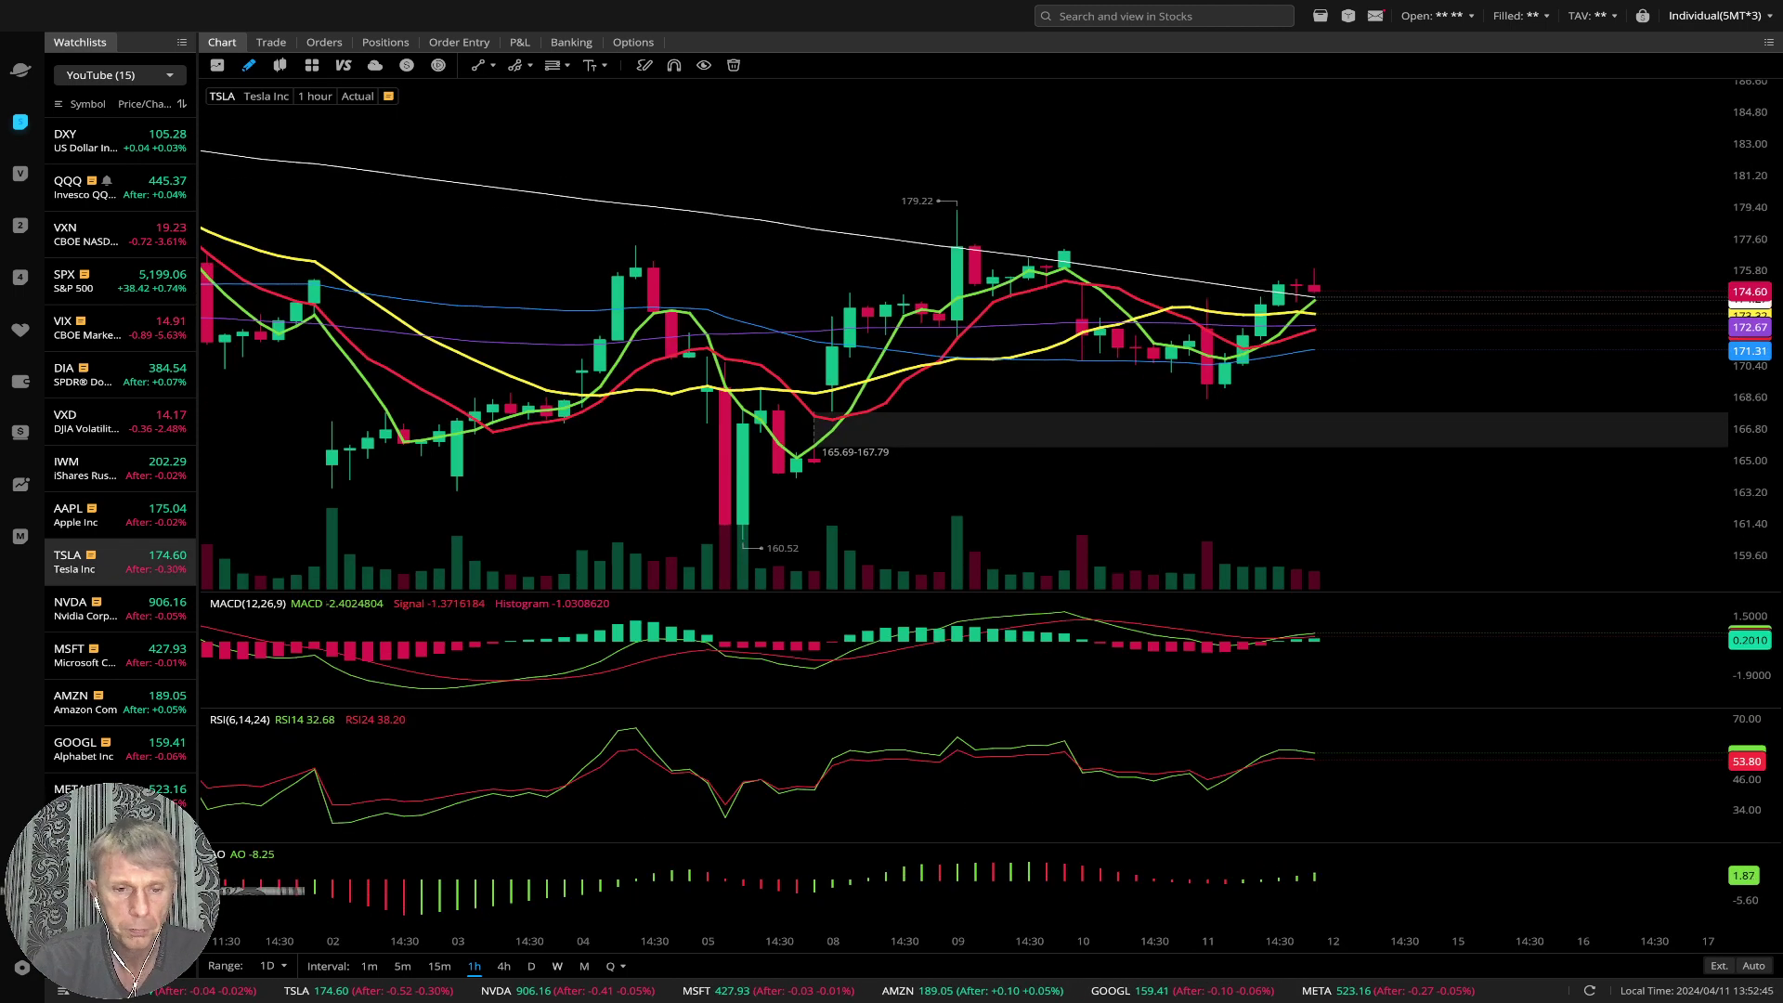
Step: Step Tesla through D, 4h and 1h candles, then load NVDA from the watchlist
left_click(531, 965)
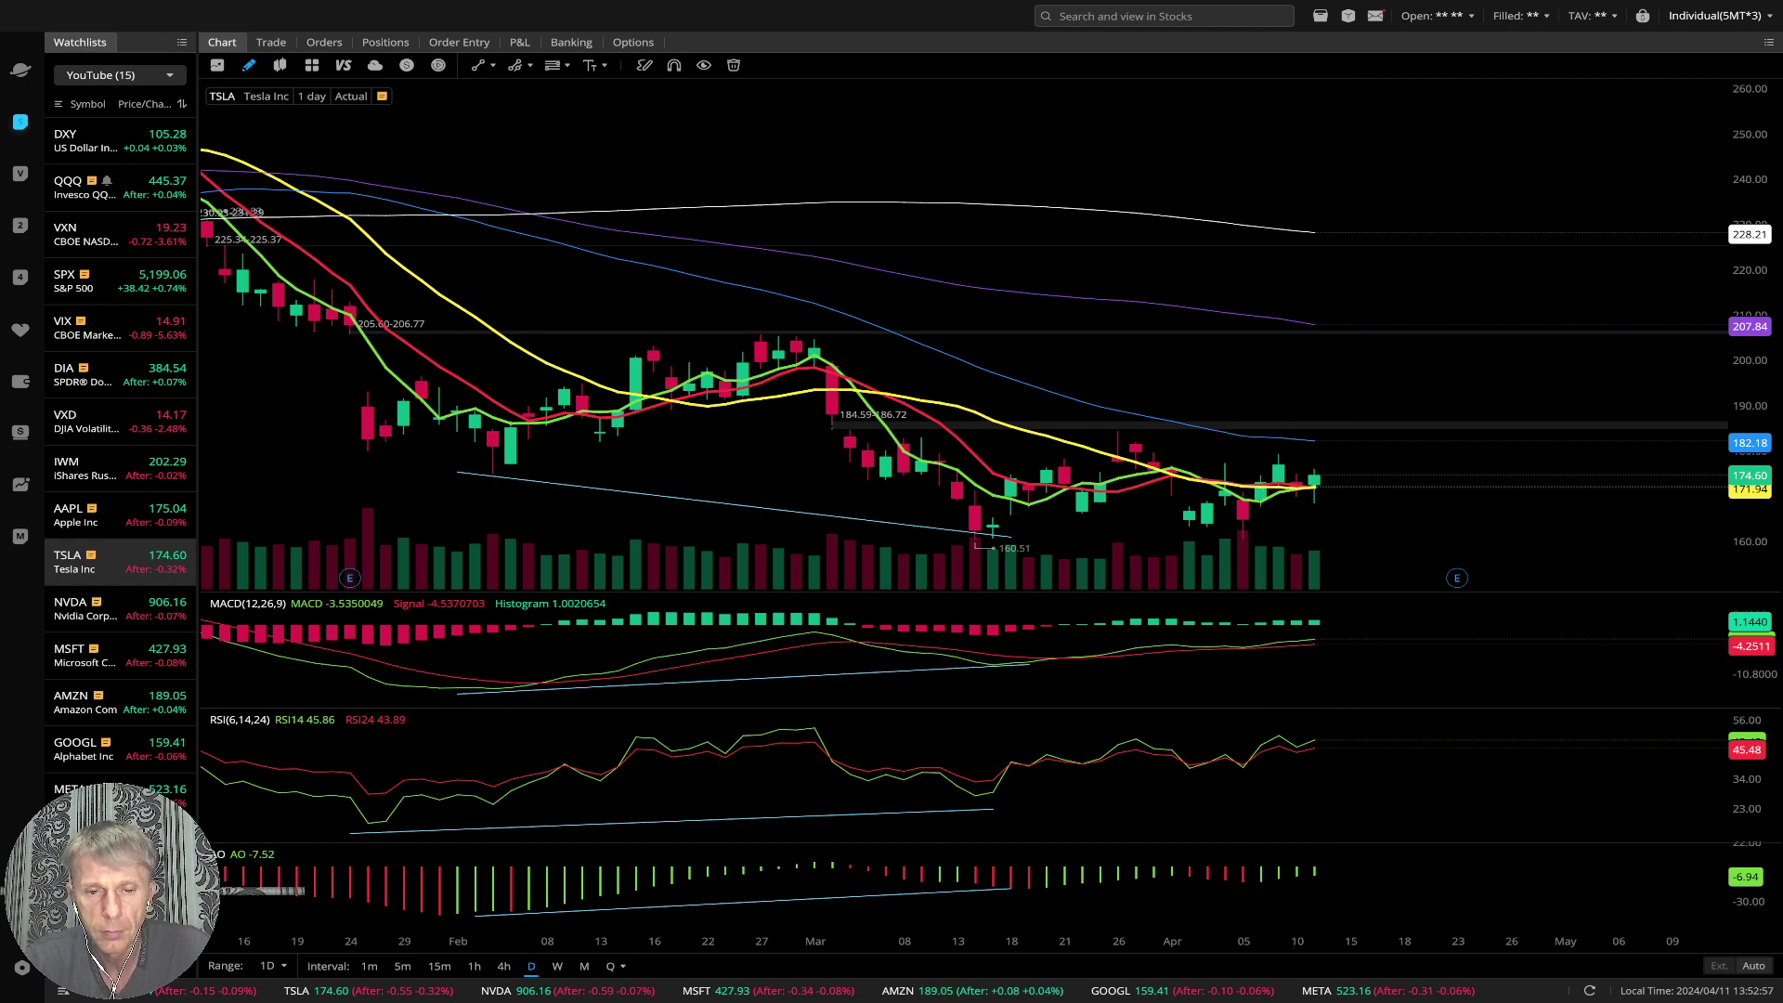
left_click(503, 965)
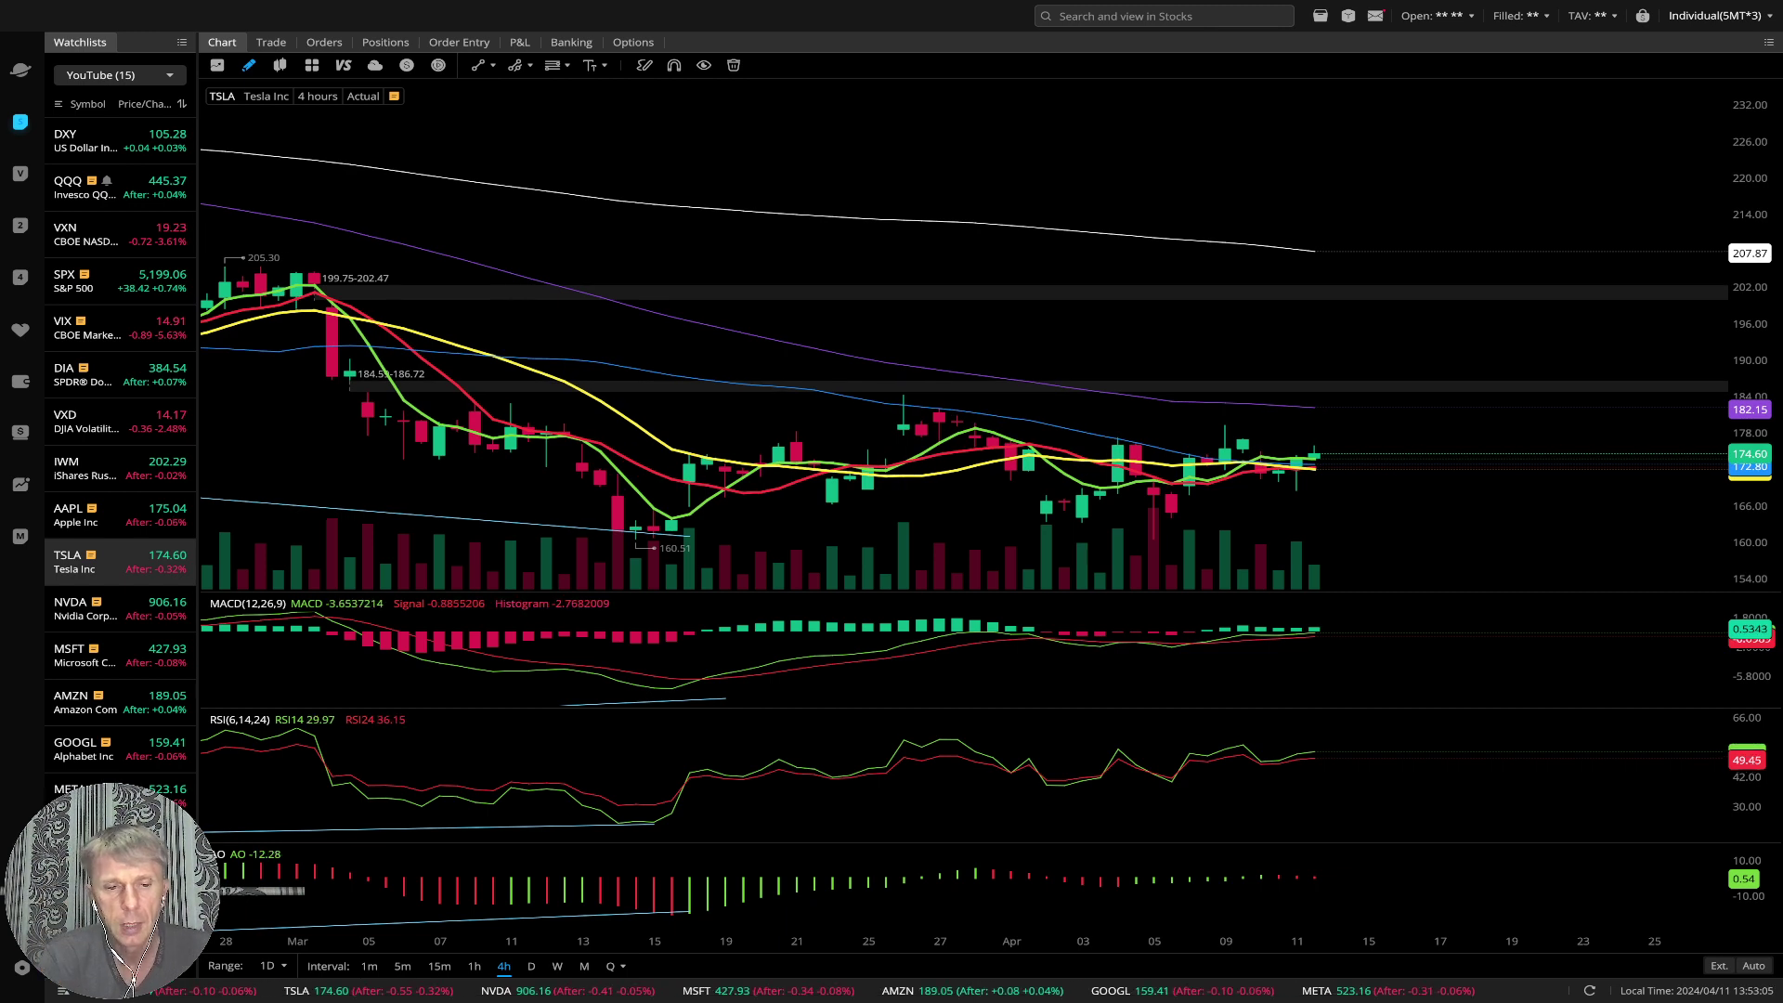
left_click(473, 966)
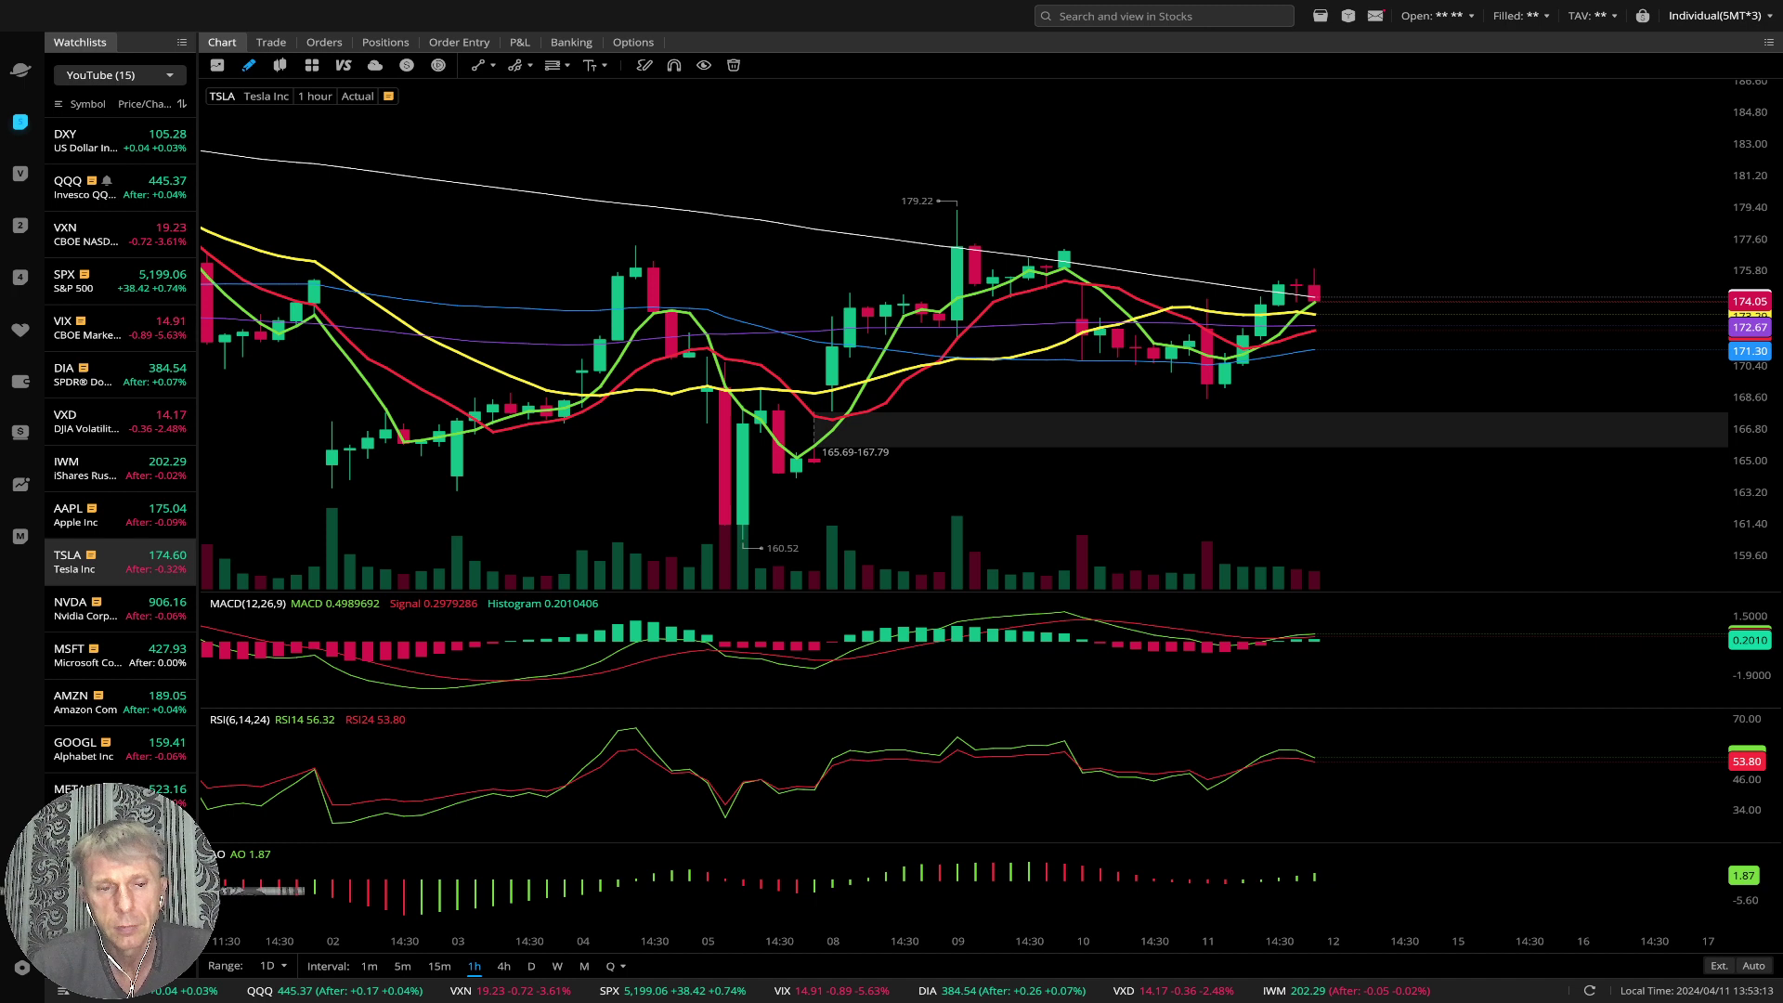
left_click(120, 609)
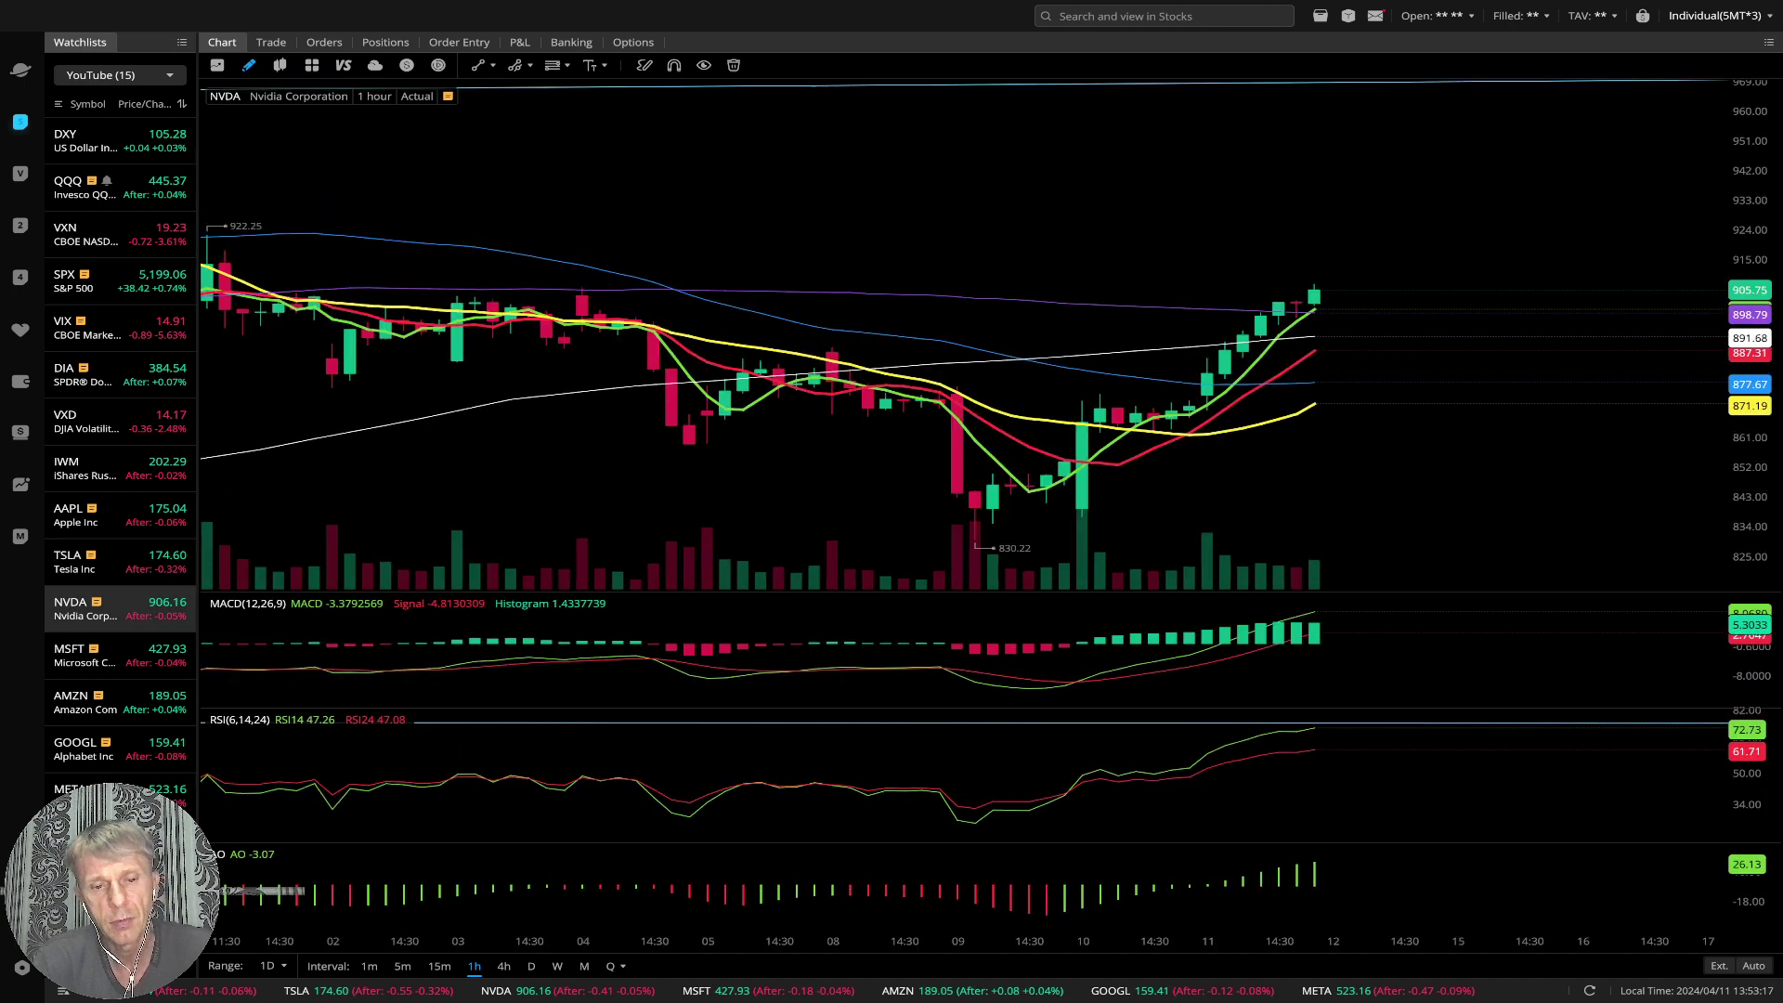
left_click(531, 966)
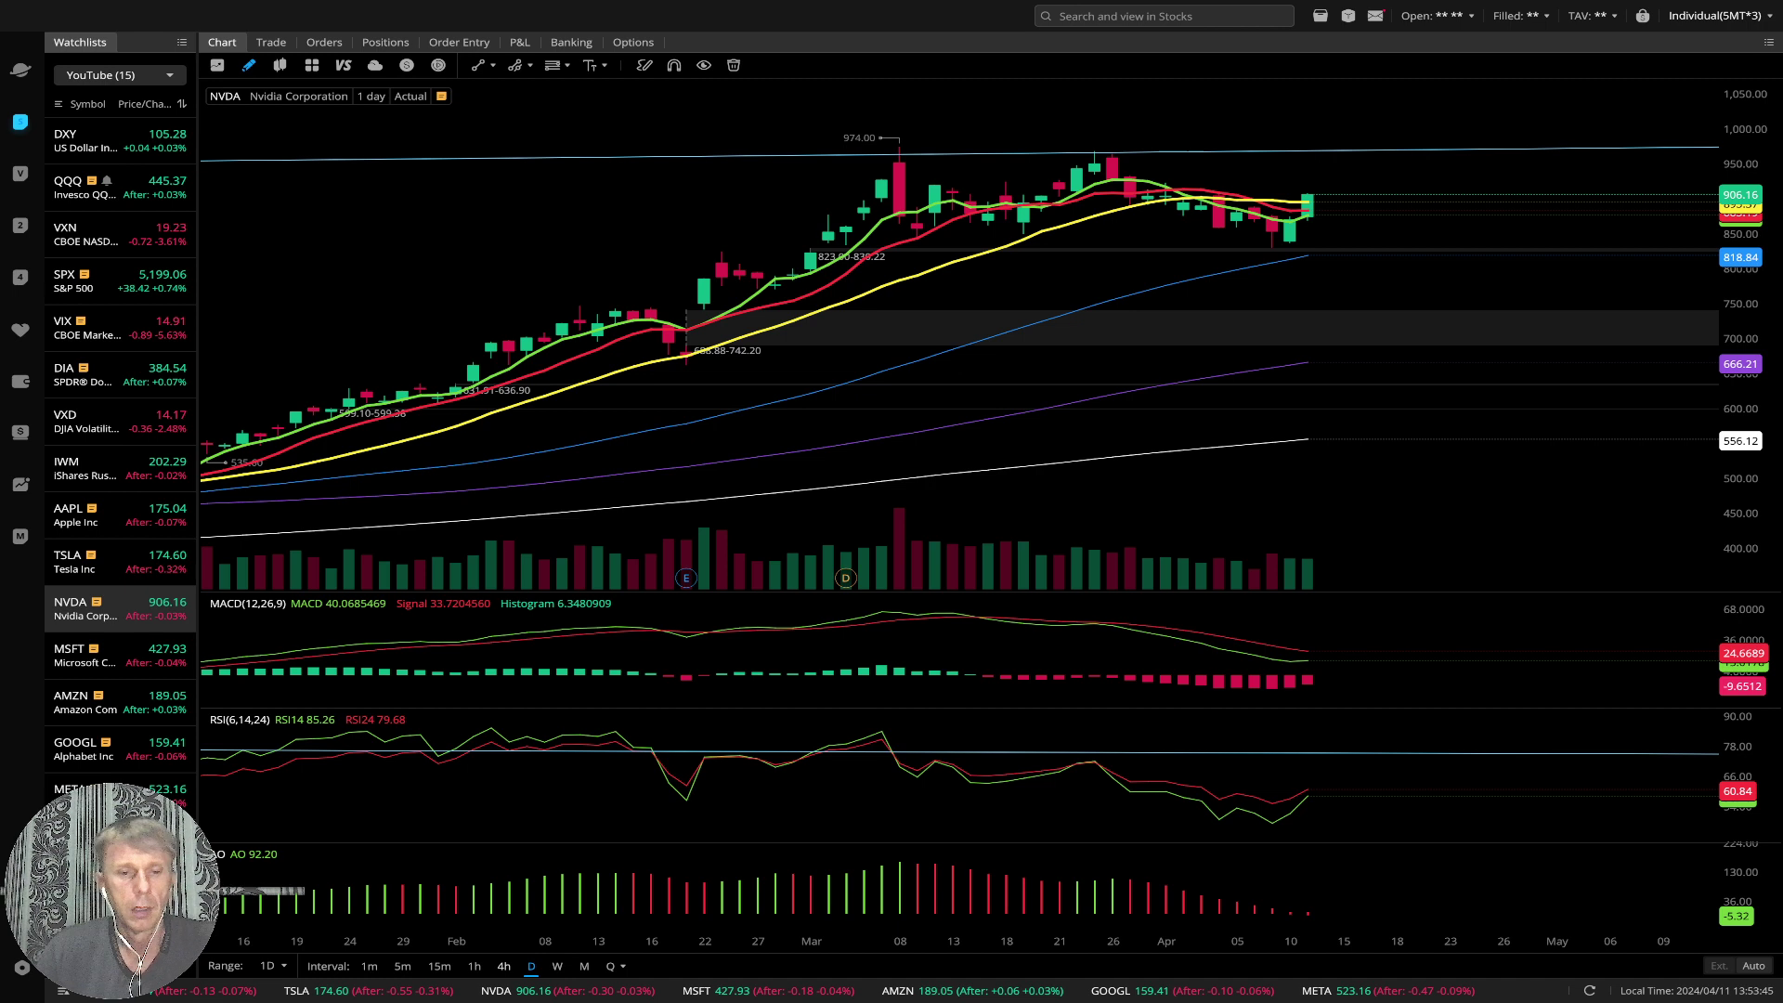
left_click(503, 965)
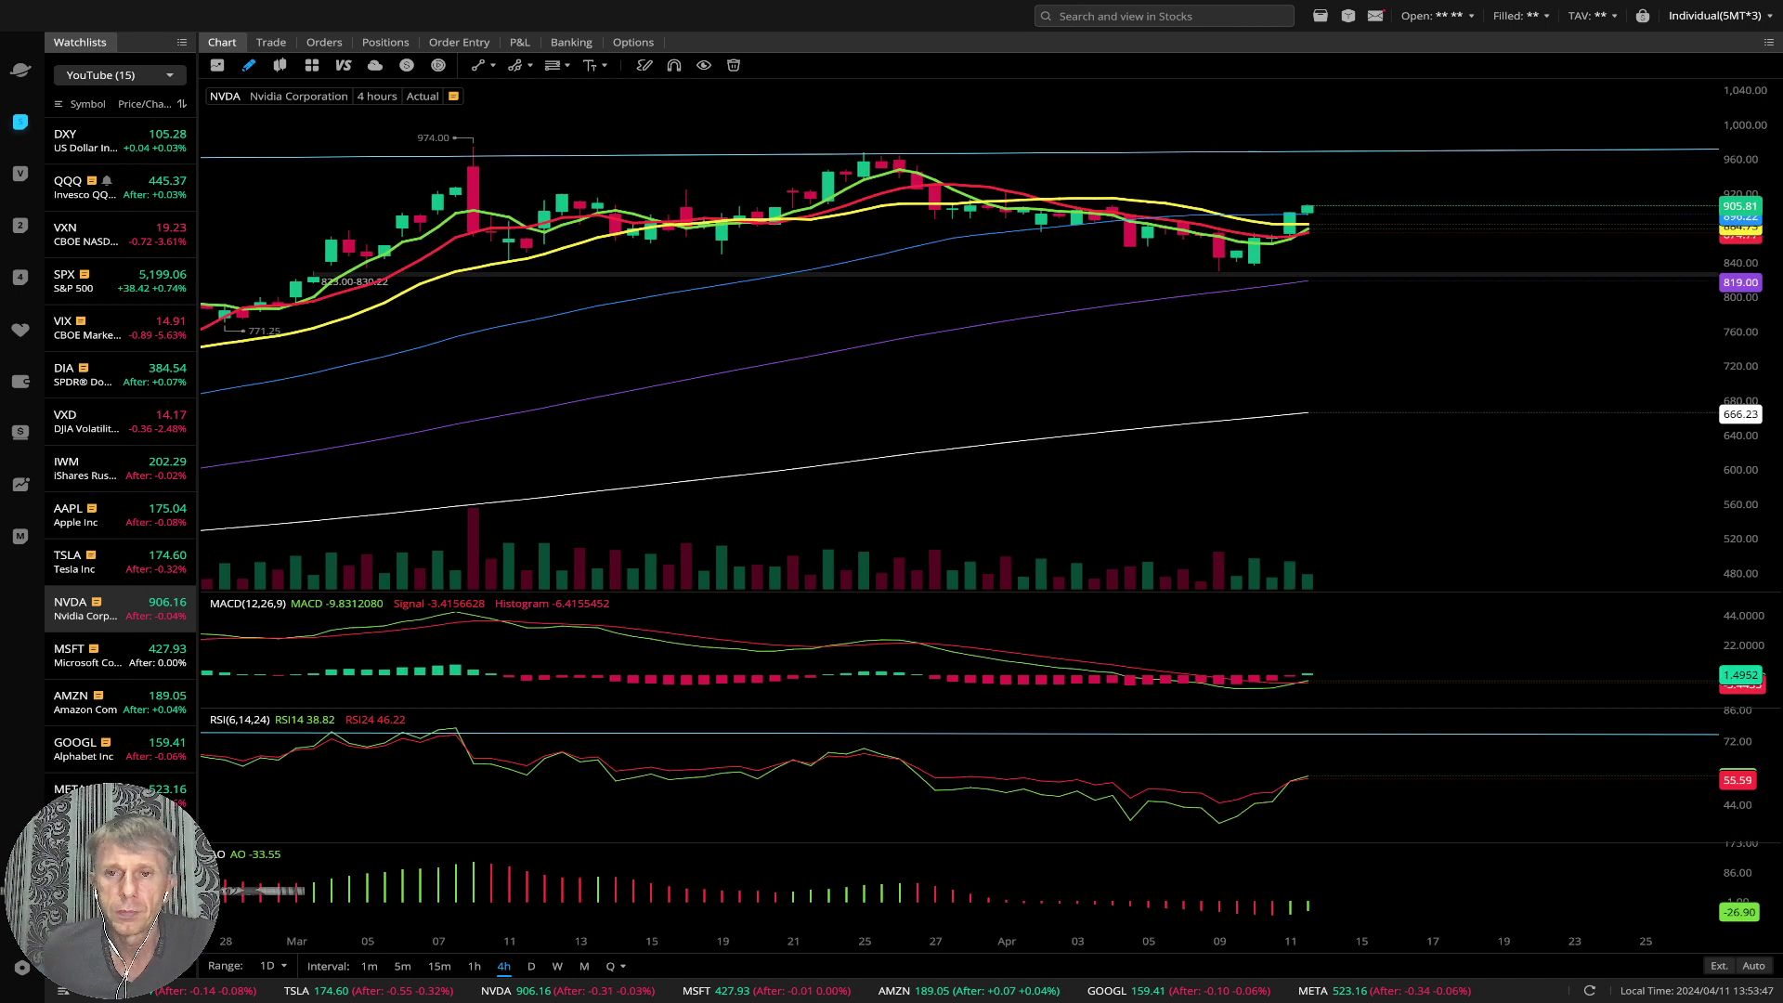